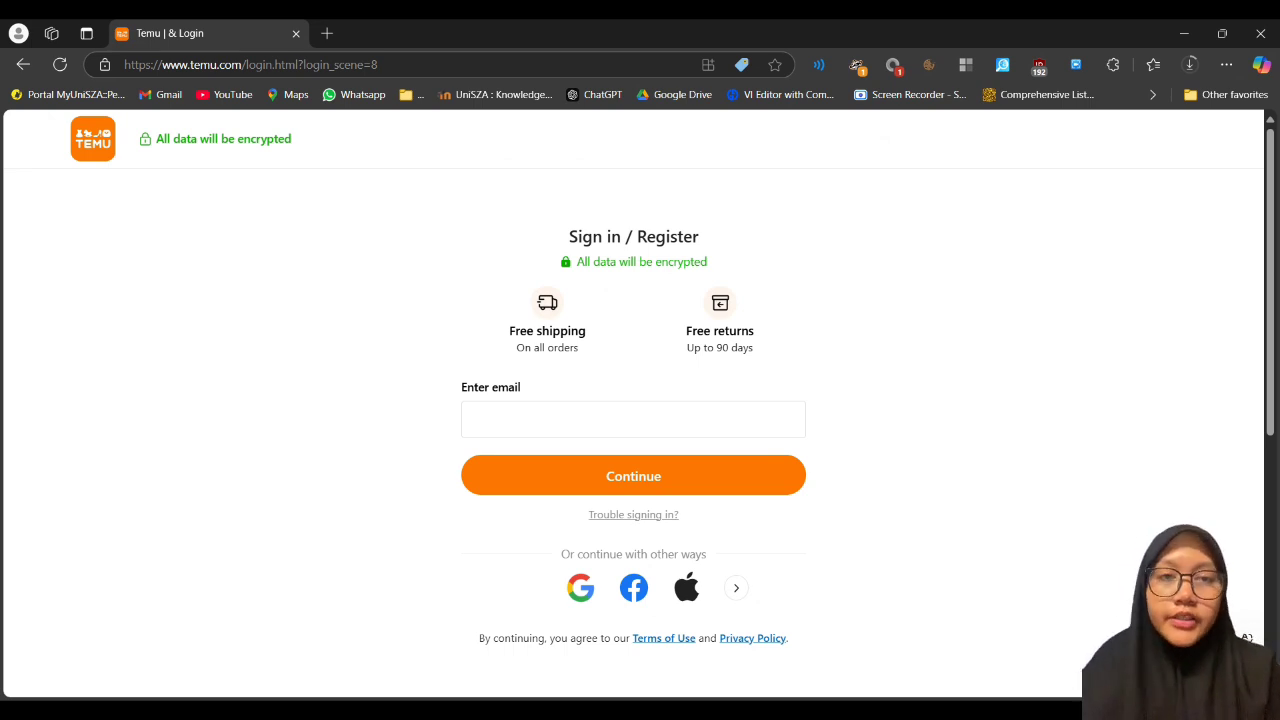
# Step: Enter the account's Gmail address, continue, and submit its password to sign in
pyautogui.click(633, 419)
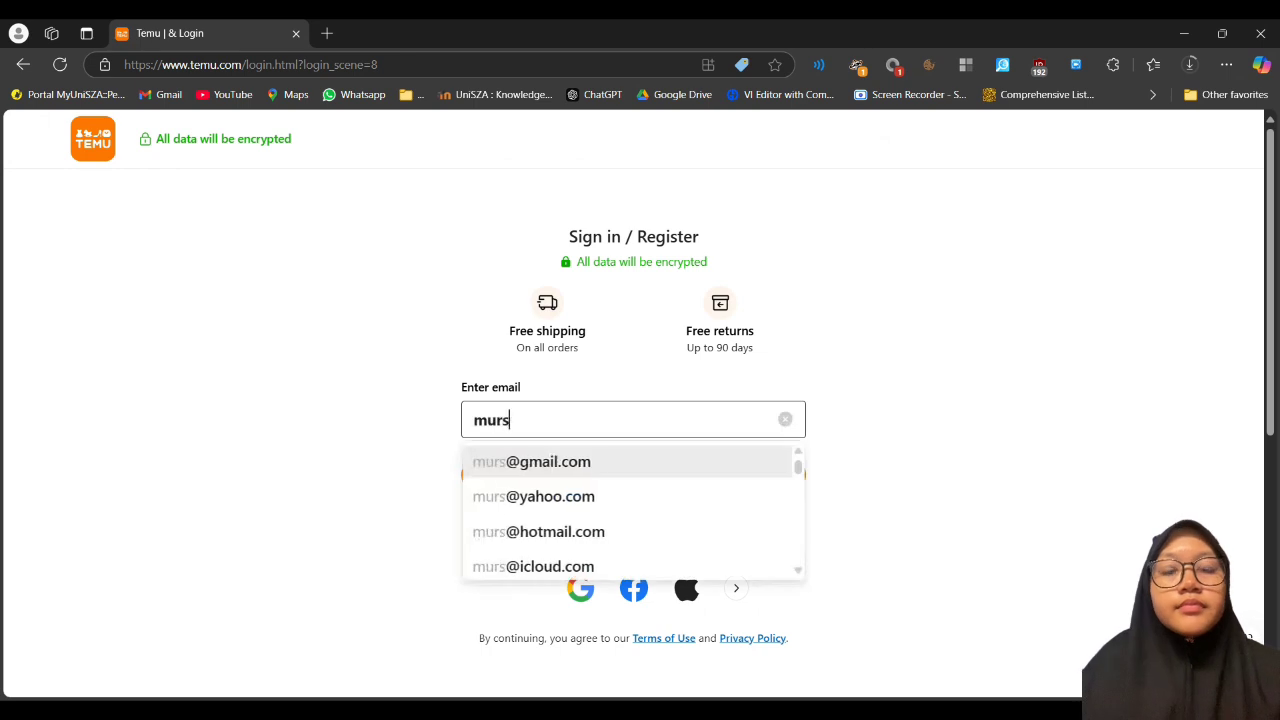
pyautogui.click(684, 458)
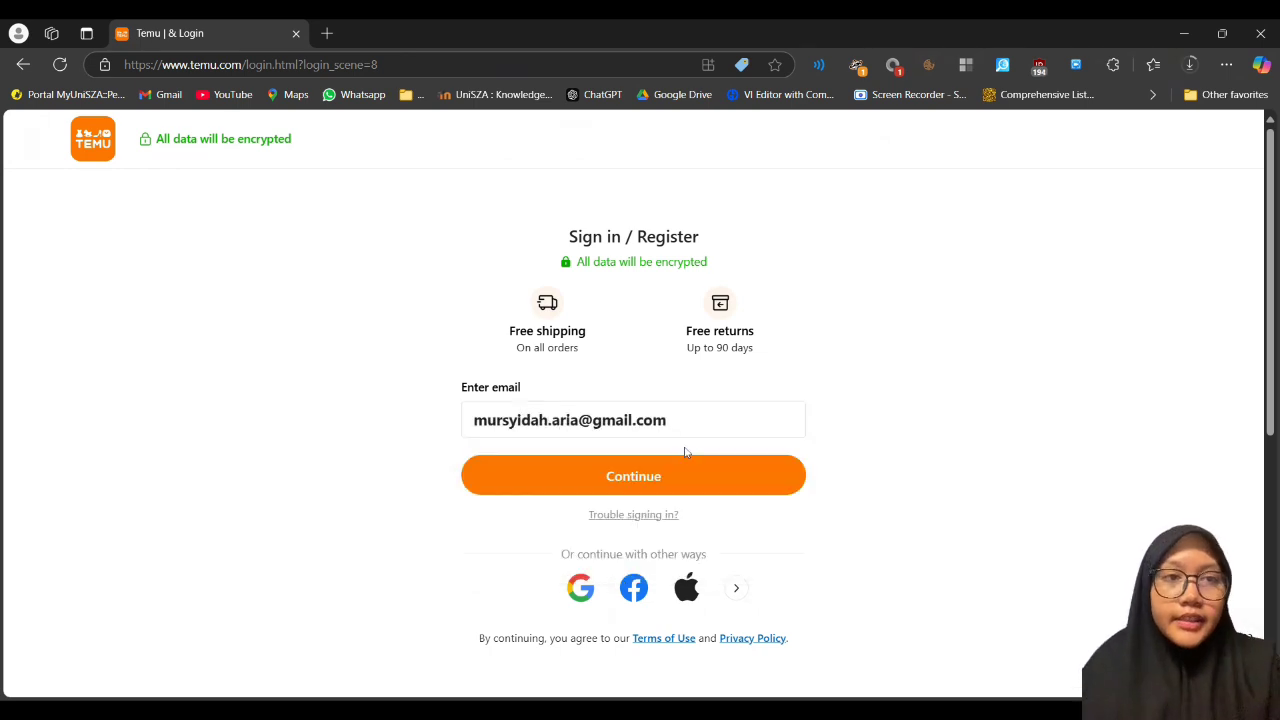
pyautogui.click(680, 472)
pyautogui.write('•••••••••••••')
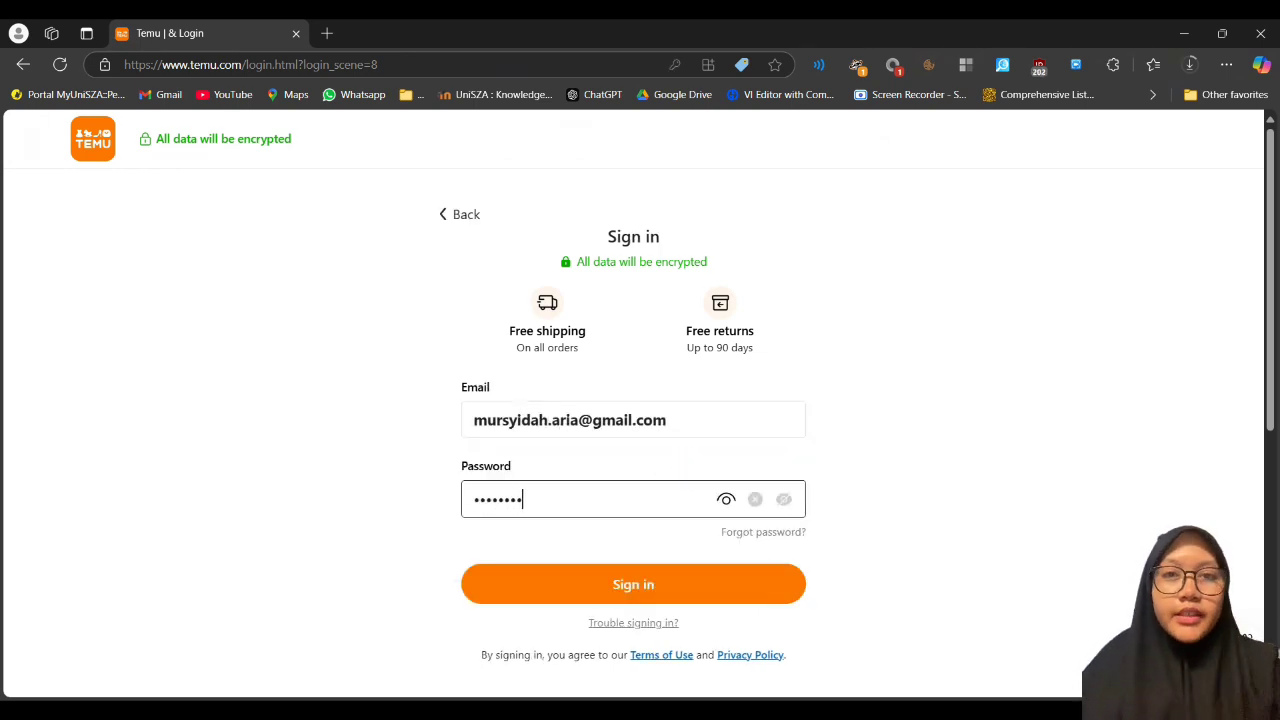
pyautogui.press('Return')
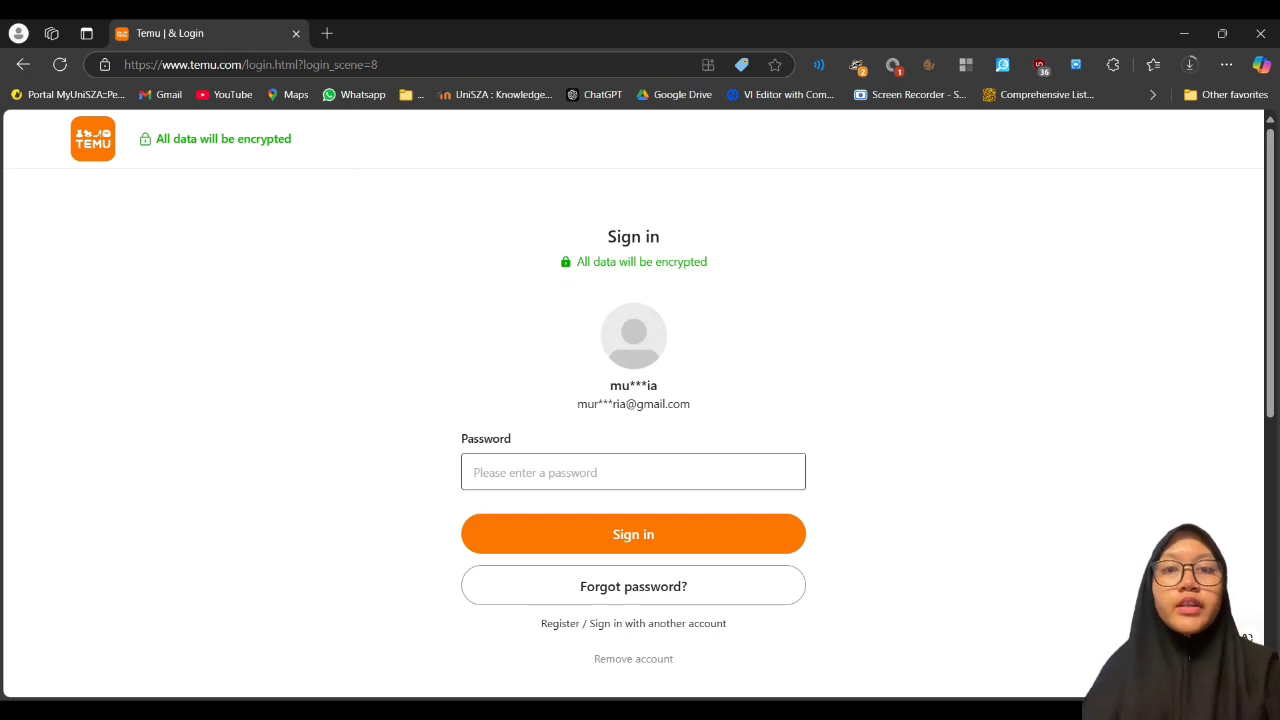
# Step: Choose to sign in with another account, leaving the email field empty
pyautogui.click(615, 629)
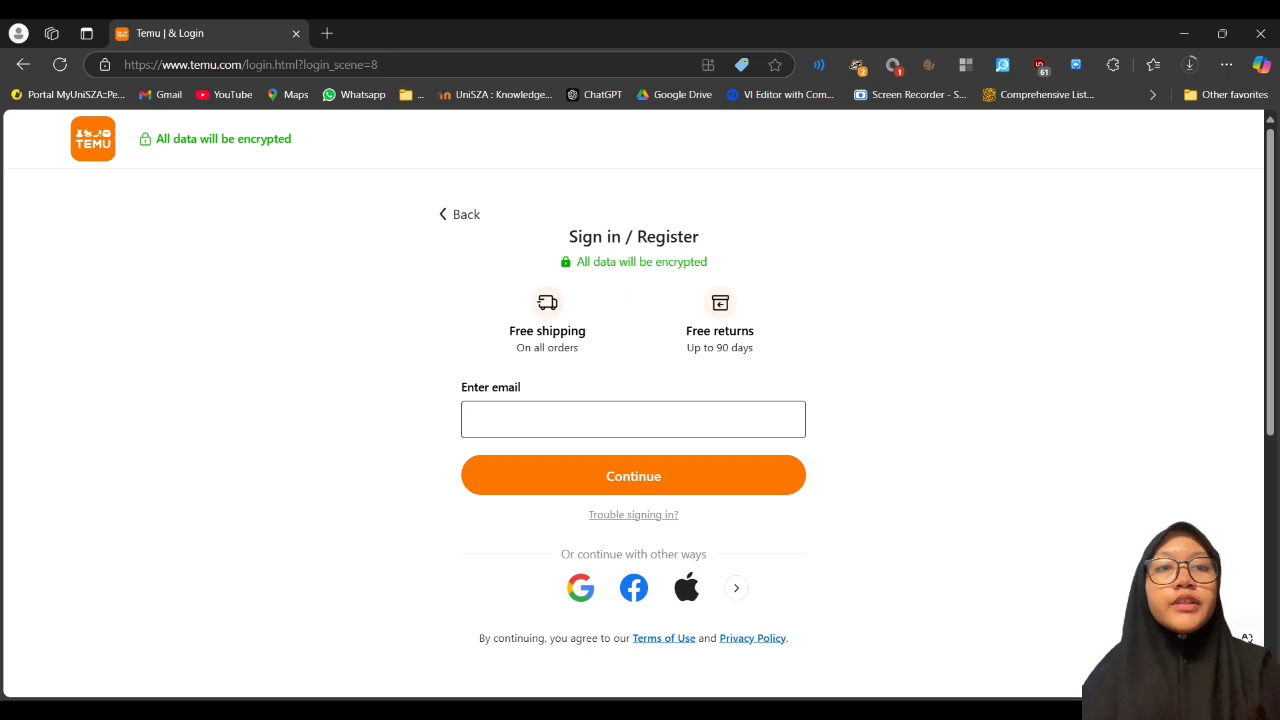
pyautogui.click(968, 396)
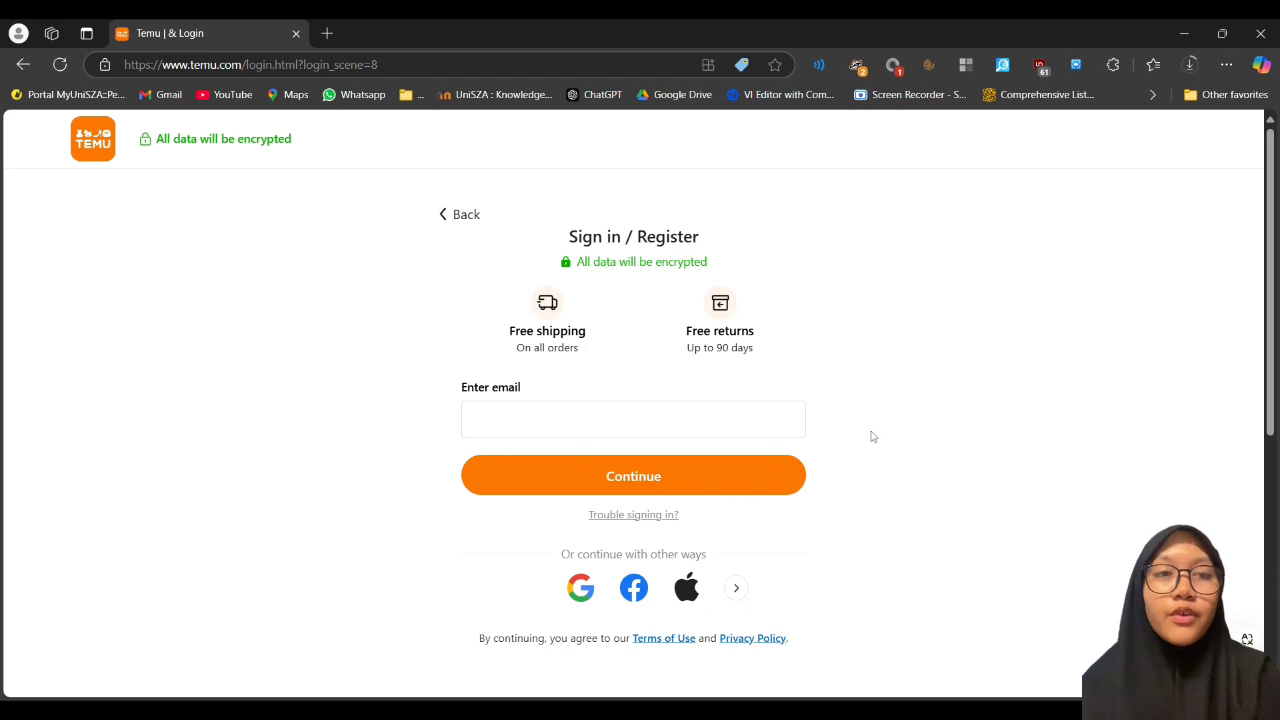
# Step: Submit 'wrongEmail13' to get the valid-email error, then select the field's text for re-entry
pyautogui.click(774, 429)
pyautogui.write('wrongEmail13')
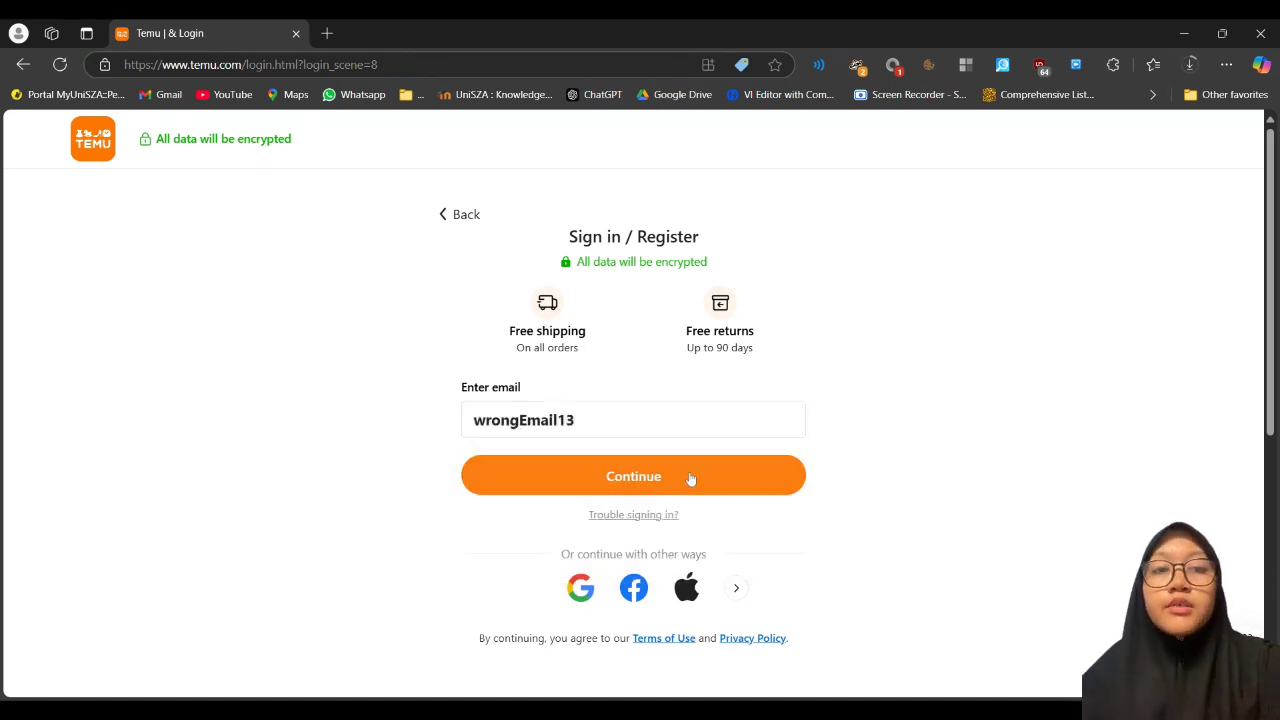
pyautogui.click(691, 478)
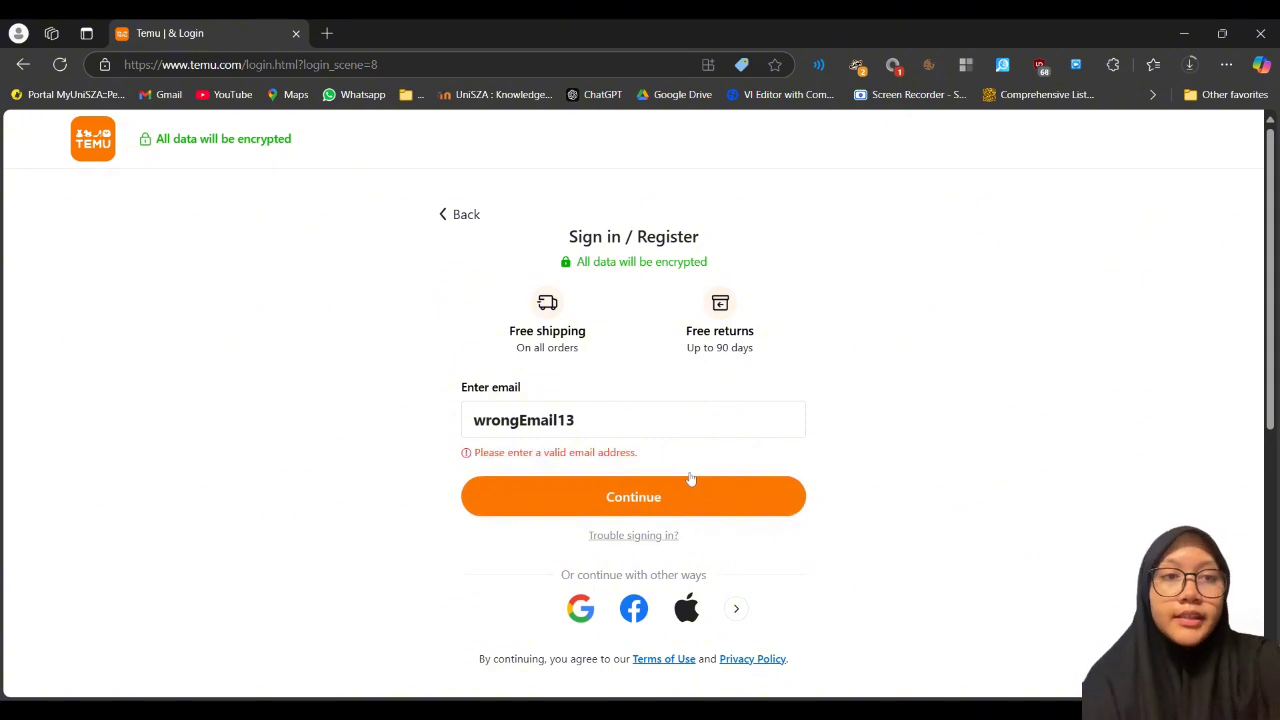
pyautogui.click(600, 420)
pyautogui.hotkey('ctrl', 'a')
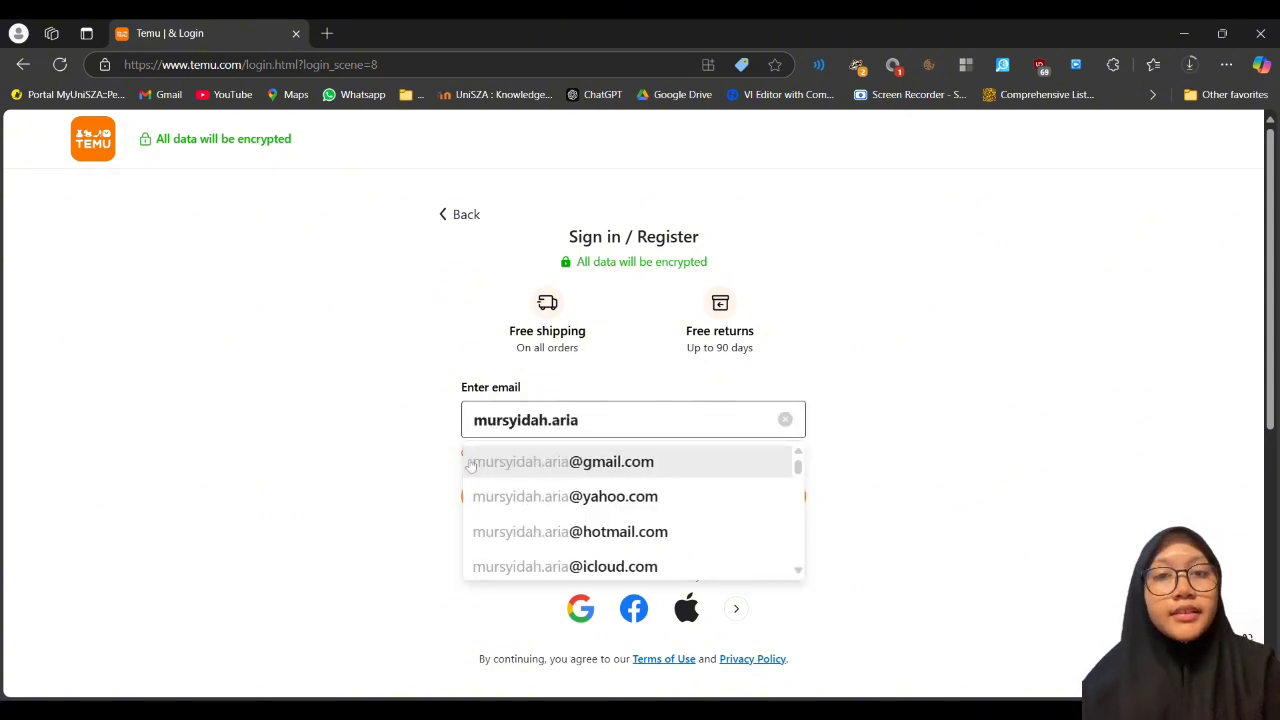
# Step: Enter the account's Gmail address and sign in with a wrong password to get Incorrect Password
pyautogui.click(470, 465)
pyautogui.hotkey('ctrl', 'v')
pyautogui.click(575, 598)
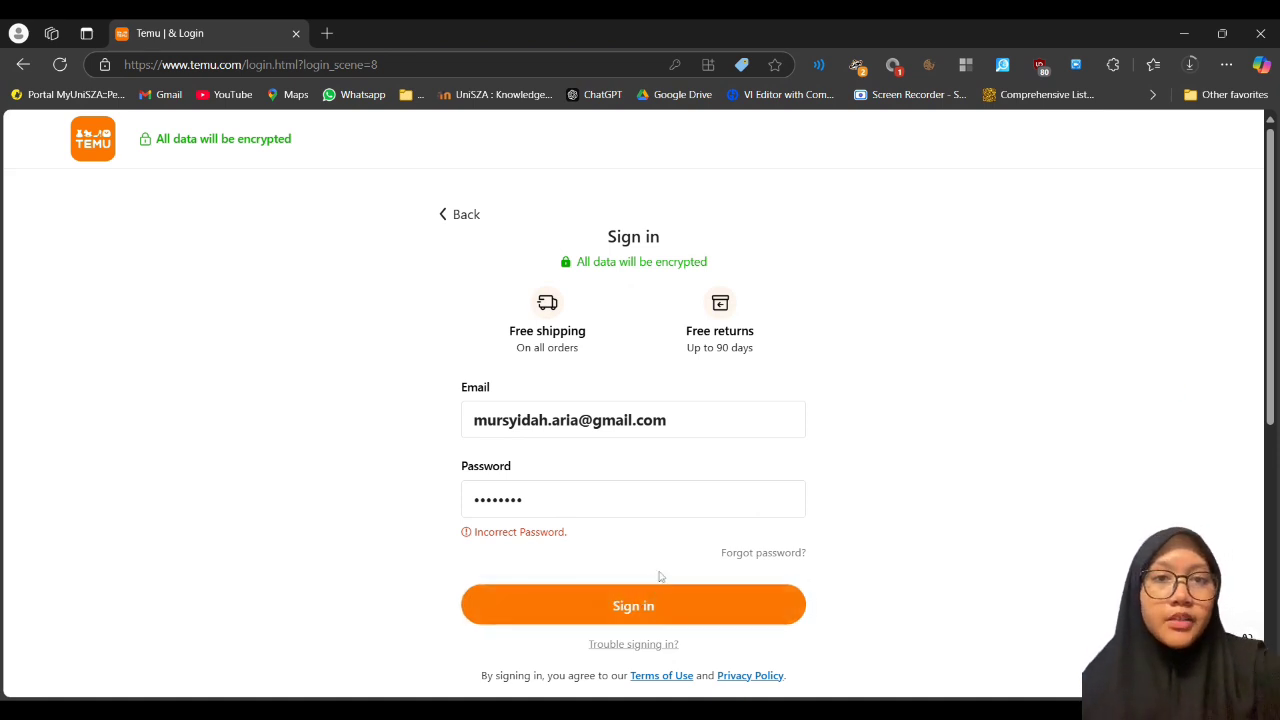
# Step: Clear the password and email fields of the sign-in form
pyautogui.moveTo(649, 508); pyautogui.dragTo(368, 540)
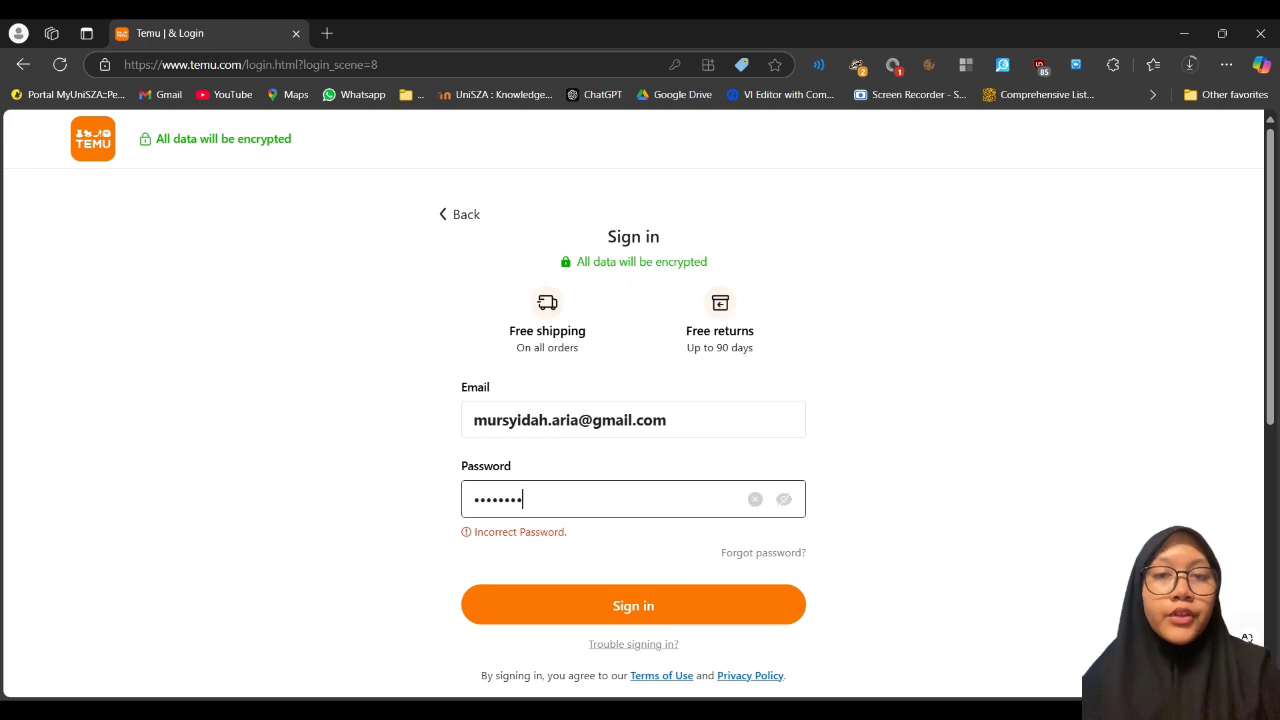
pyautogui.press('BackSpace')
pyautogui.moveTo(666, 436); pyautogui.dragTo(349, 429)
pyautogui.press('BackSpace')
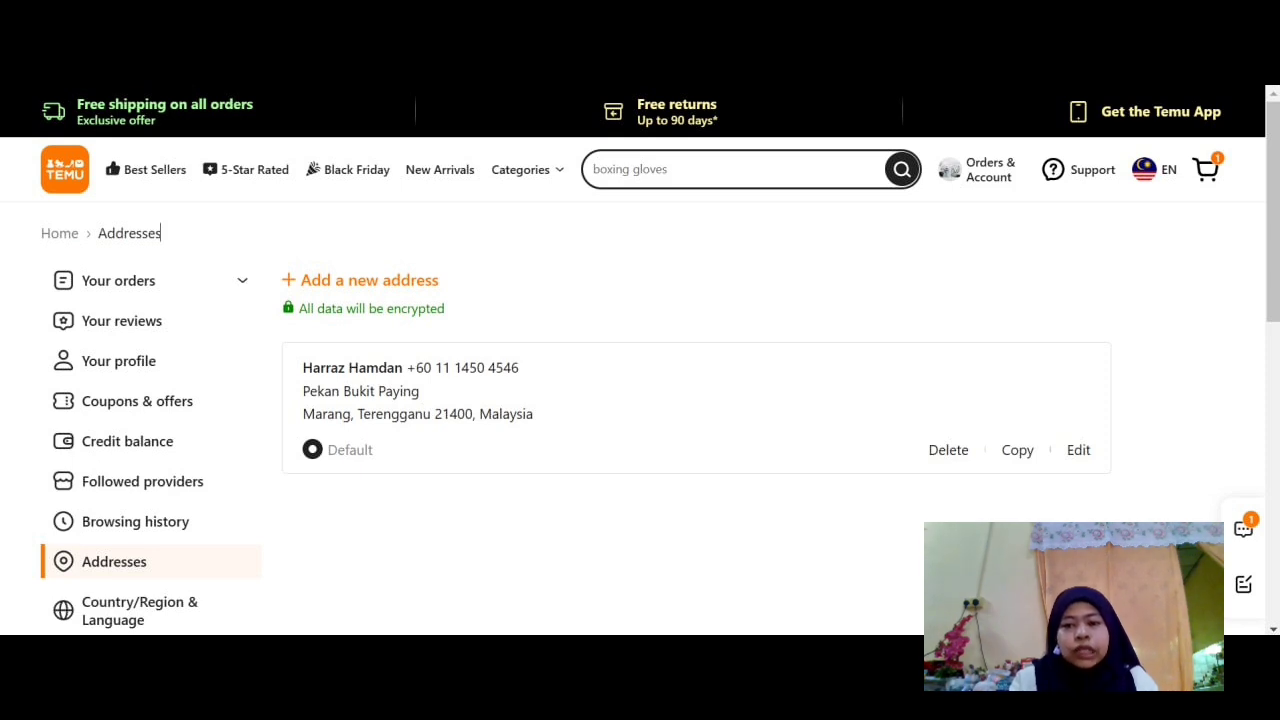
# Step: Start a new address with the recipient's full name and phone number
pyautogui.scroll(-1, 788, 240)
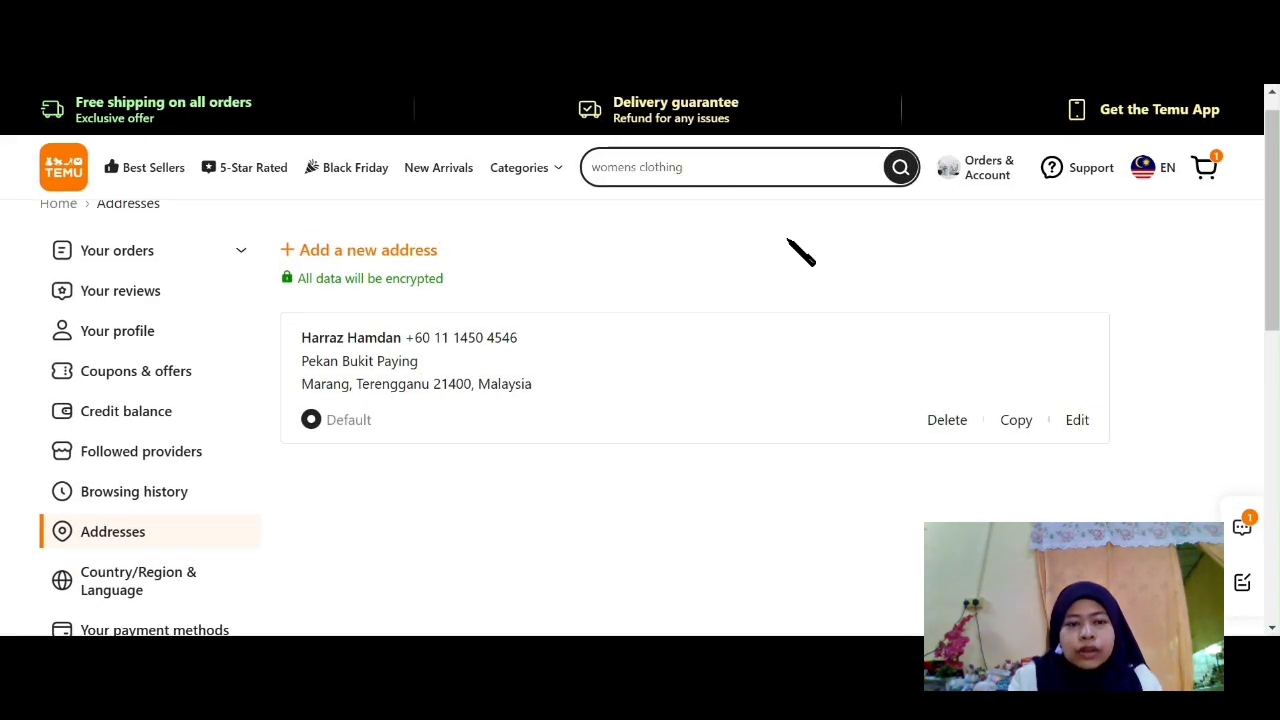
pyautogui.click(416, 257)
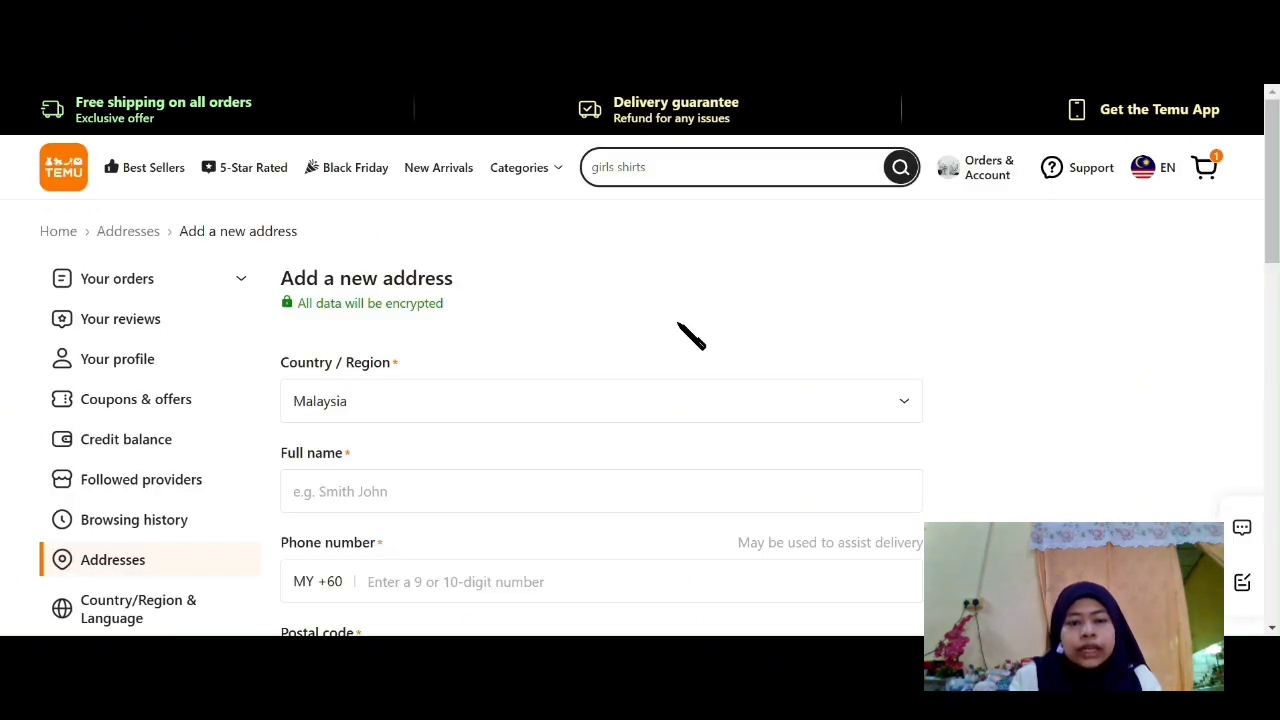
pyautogui.scroll(-2, 686, 334)
pyautogui.click(743, 395)
pyautogui.write('Sumayyah')
pyautogui.scroll(-2, 743, 395)
pyautogui.click(726, 391)
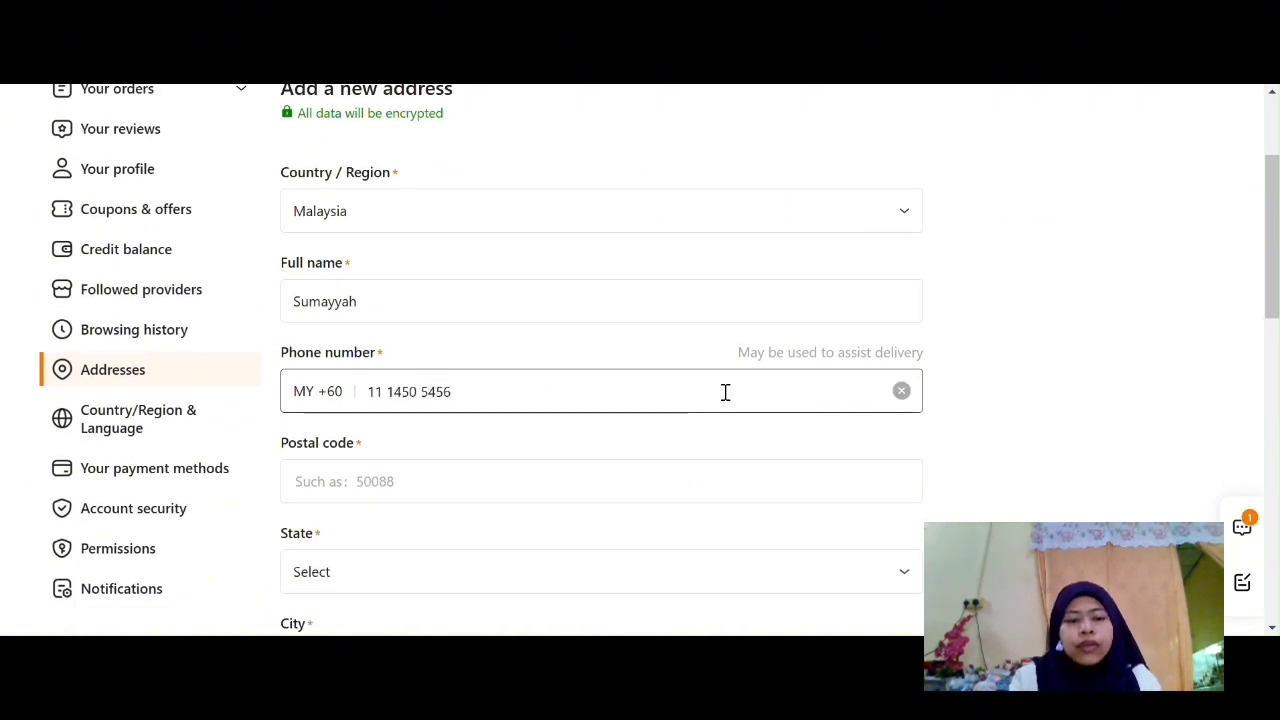
# Step: Add the postal code with its state and city suggestion, plus the house number and street, and save
pyautogui.scroll(-2, 726, 391)
pyautogui.click(723, 391)
pyautogui.write('22300')
pyautogui.click(683, 449)
pyautogui.scroll(-2, 485, 450)
pyautogui.scroll(-2, 472, 436)
pyautogui.click(540, 440)
pyautogui.write('Lot 143')
pyautogui.scroll(-2, 360, 397)
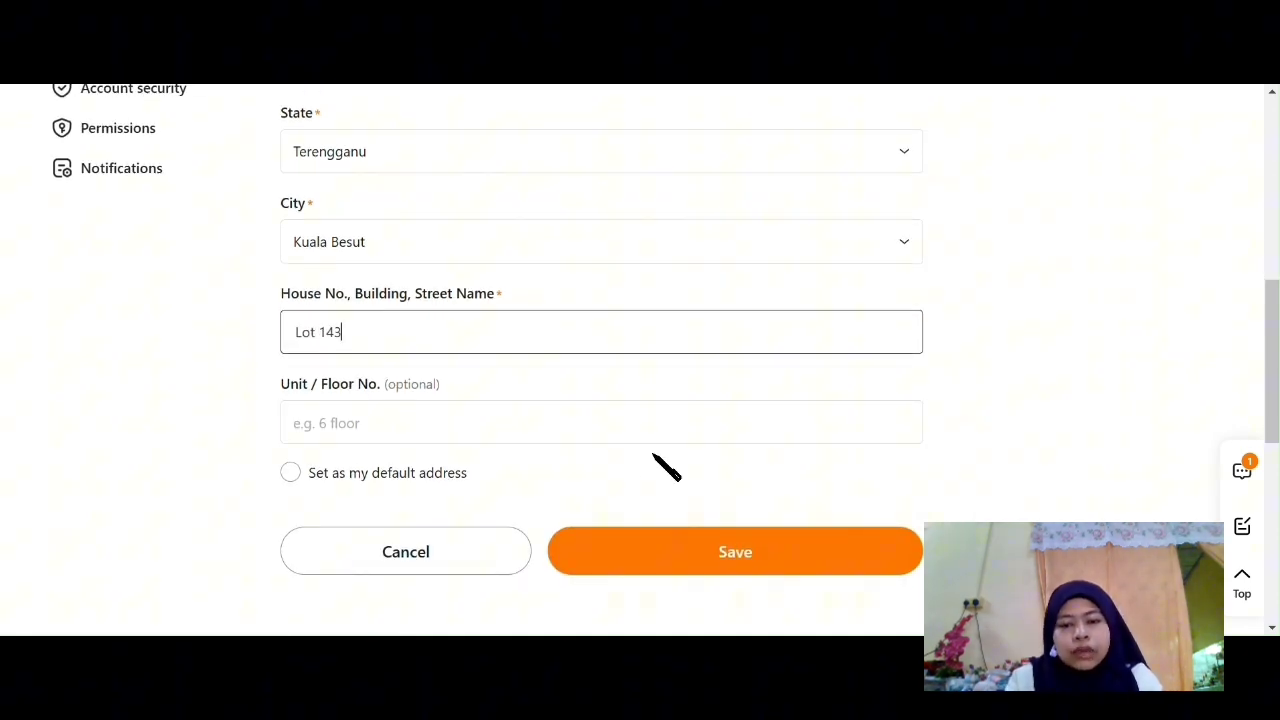
pyautogui.click(740, 556)
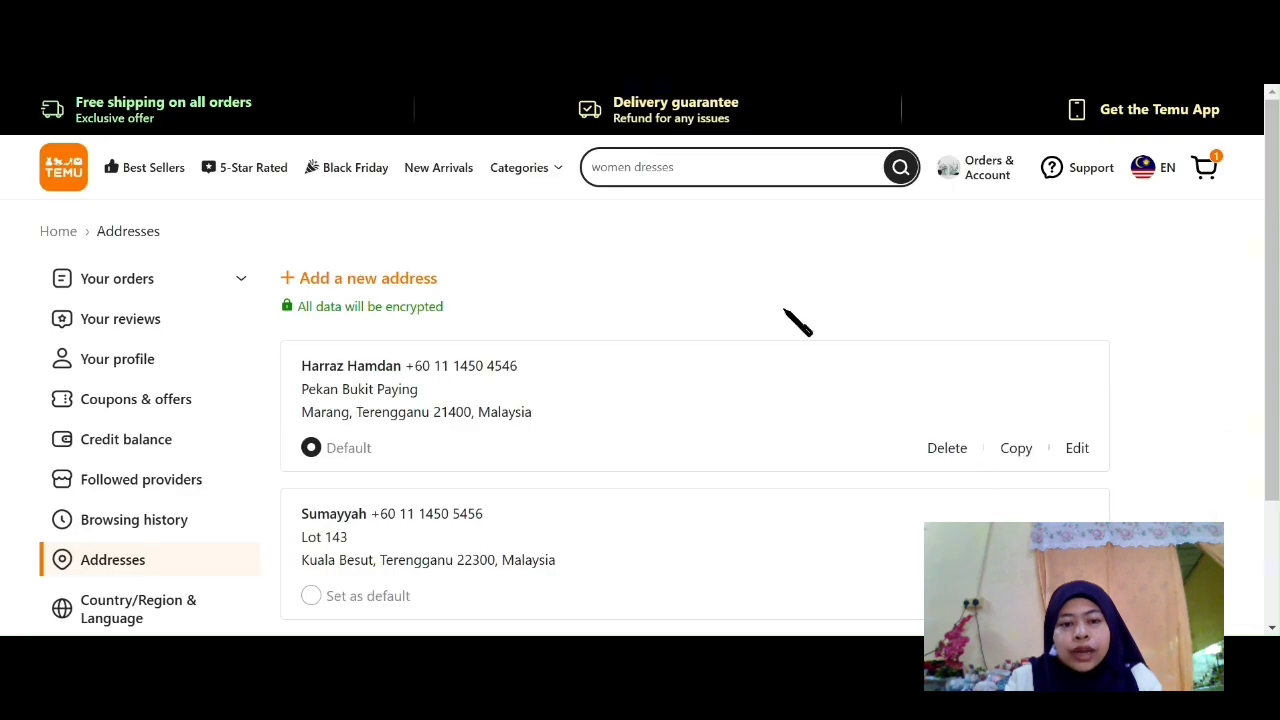
pyautogui.scroll(-2, 700, 460)
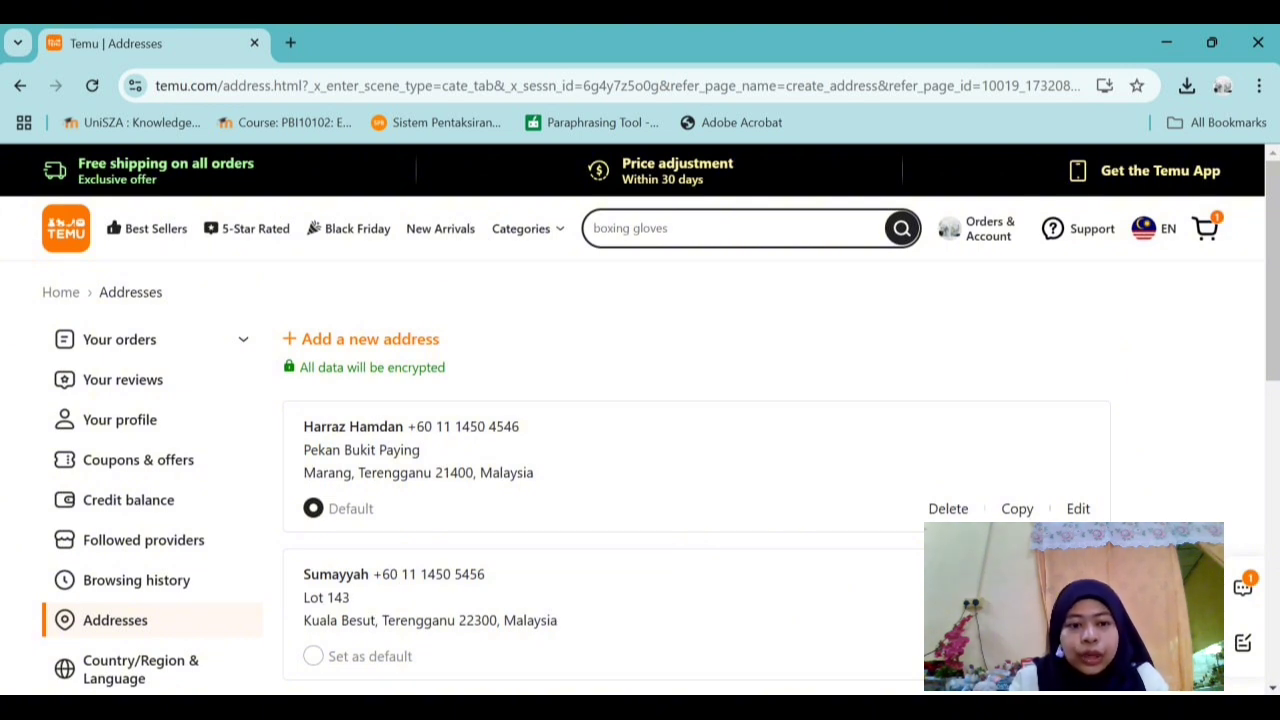
pyautogui.scroll(-1, 700, 235)
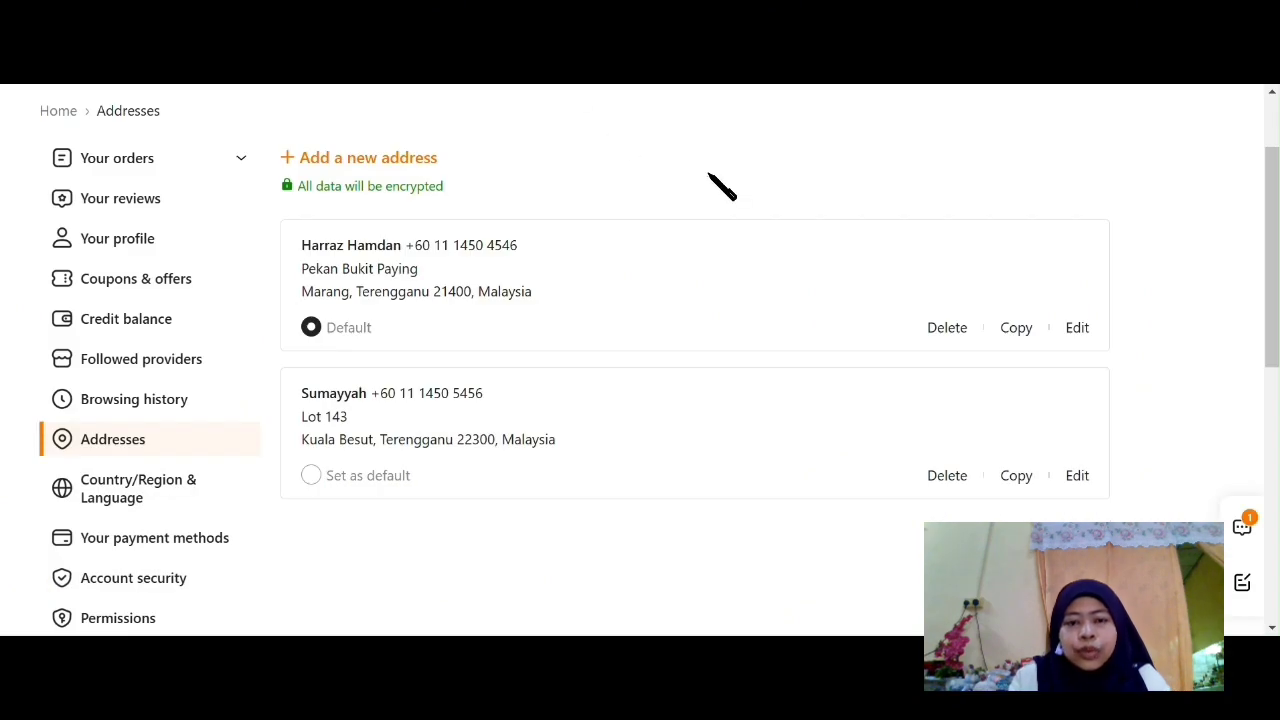
# Step: Open a new address form and save it with every field left empty
pyautogui.click(417, 163)
pyautogui.click(846, 353)
pyautogui.press('Tab')
pyautogui.scroll(-4, 1000, 400)
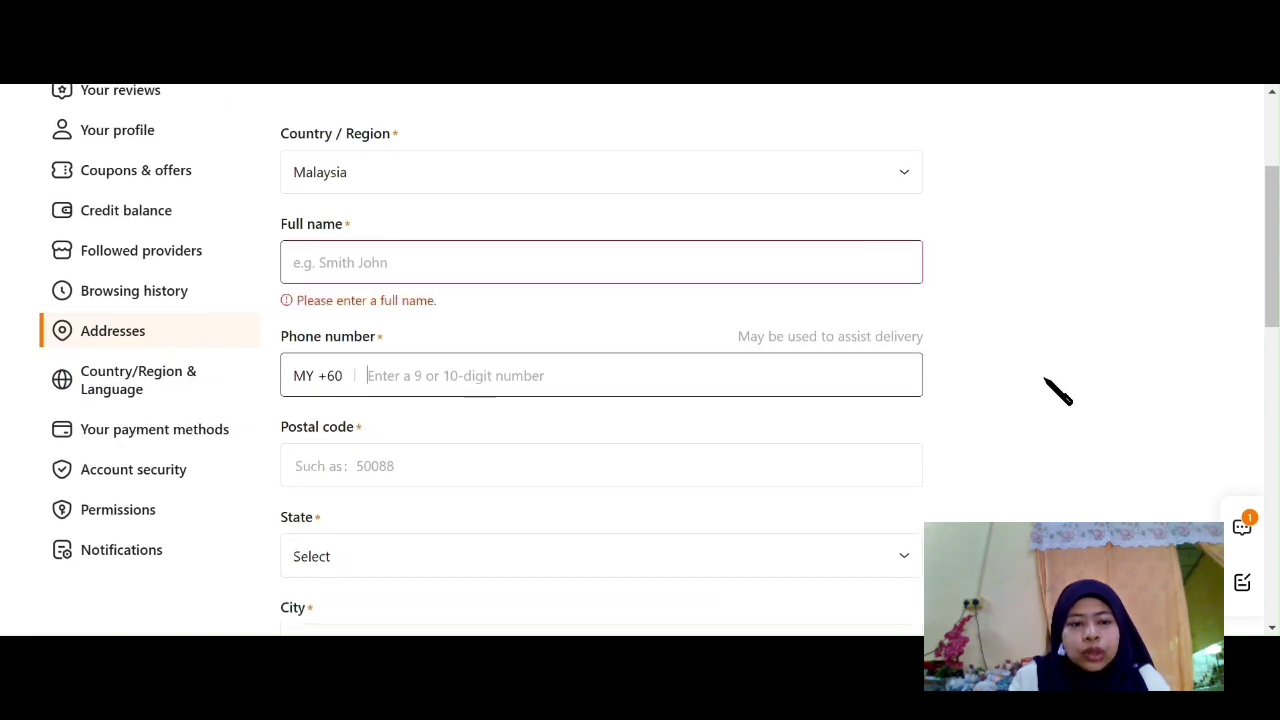
pyautogui.press('Tab')
pyautogui.click(744, 476)
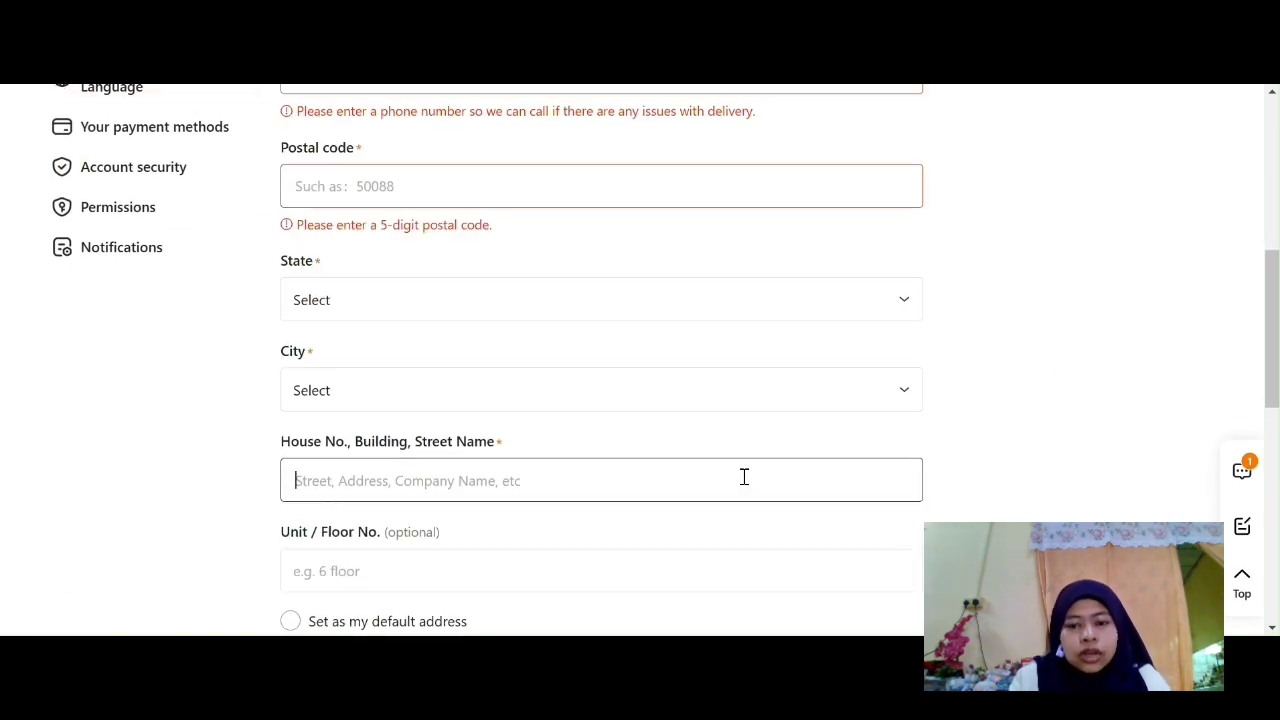
pyautogui.scroll(-1, 1048, 463)
pyautogui.click(856, 449)
pyautogui.click(768, 594)
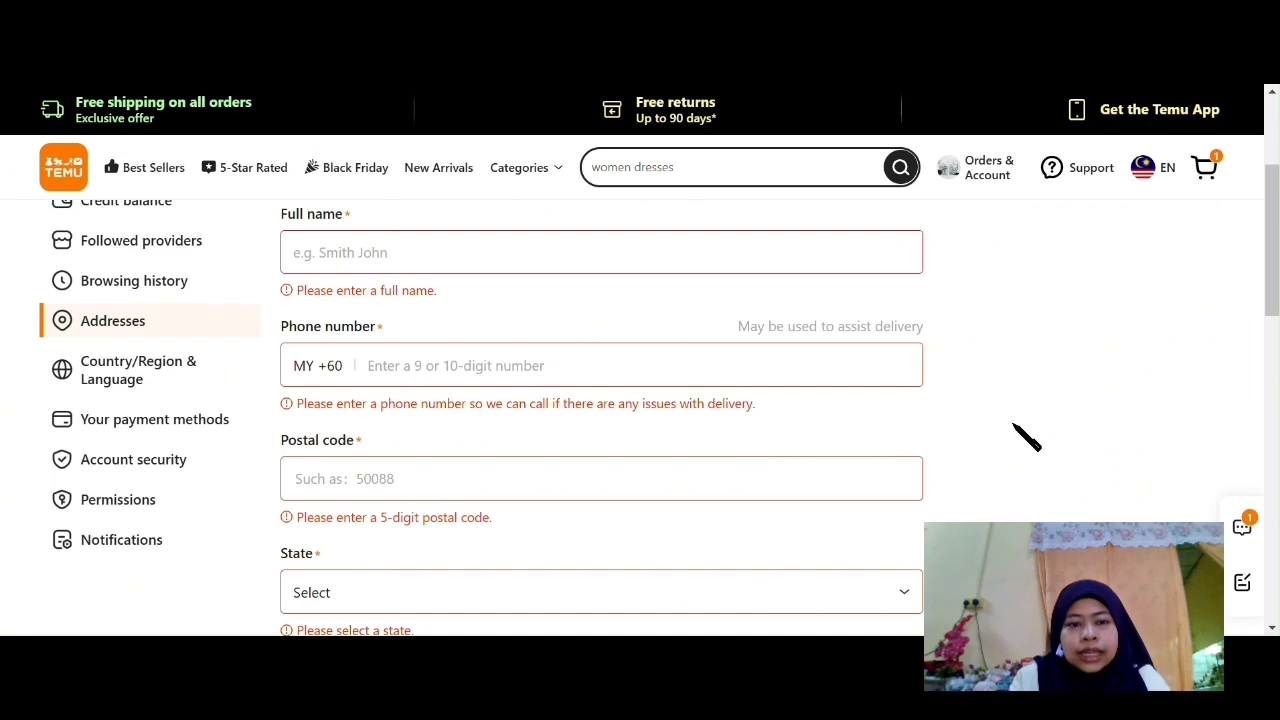
# Step: Scroll through the form reviewing each field's red error, ending back on Full name
pyautogui.scroll(1, 1027, 437)
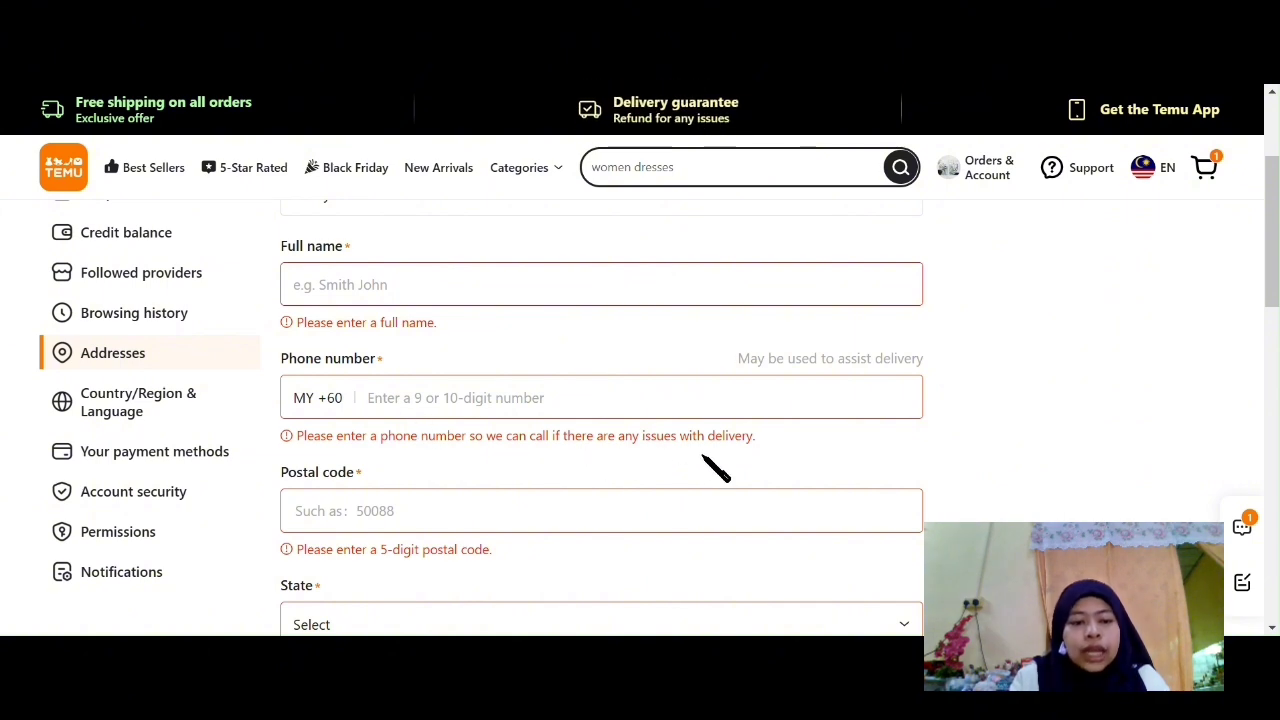
pyautogui.scroll(-1, 703, 458)
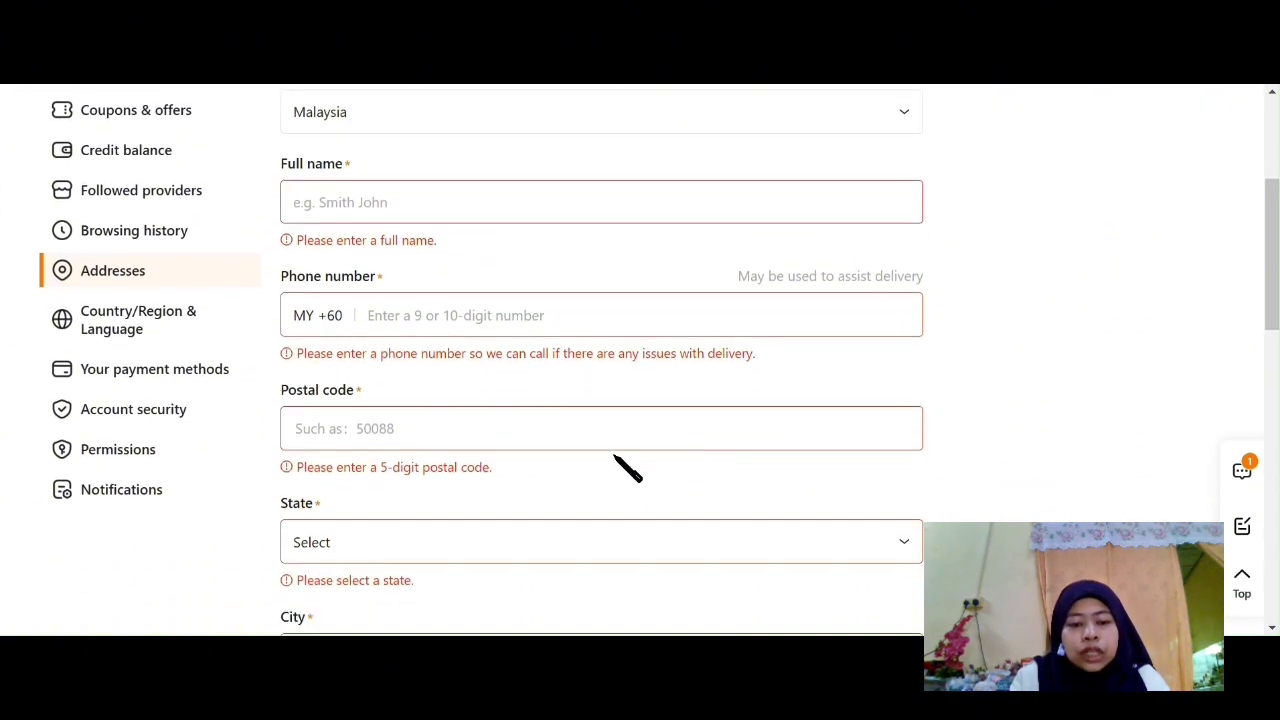
pyautogui.scroll(-1, 520, 482)
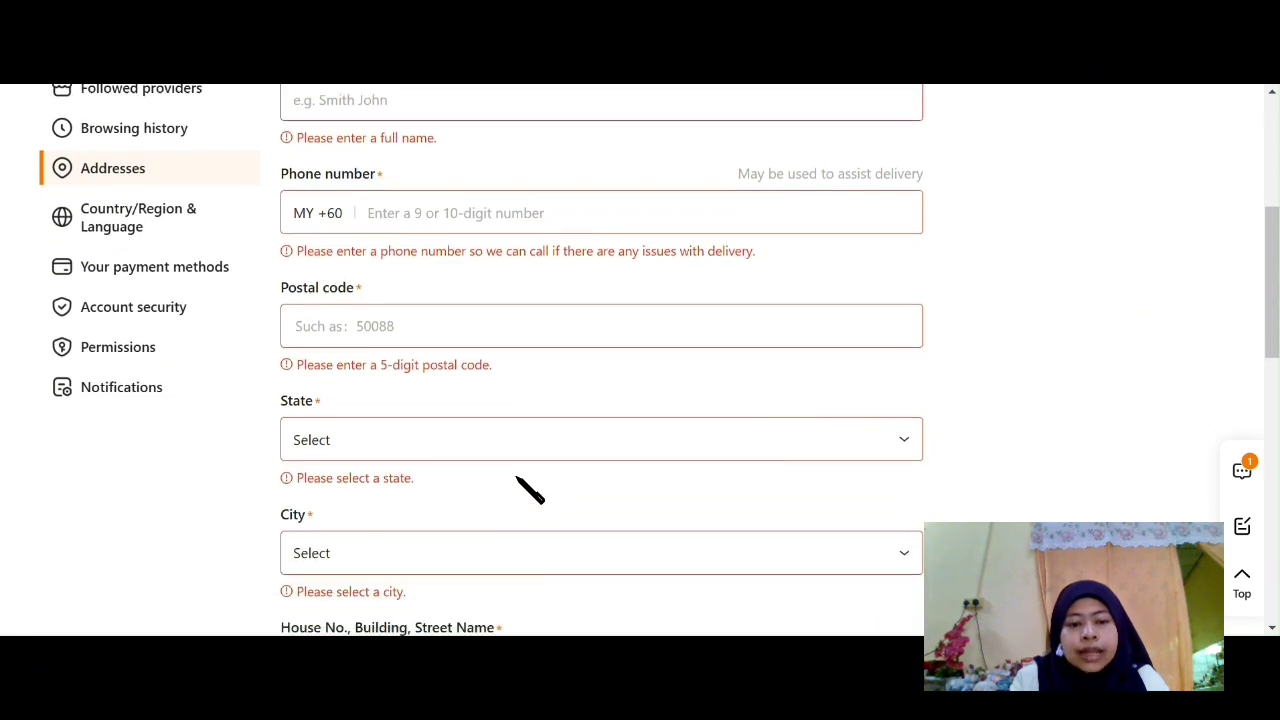
pyautogui.scroll(-1, 496, 497)
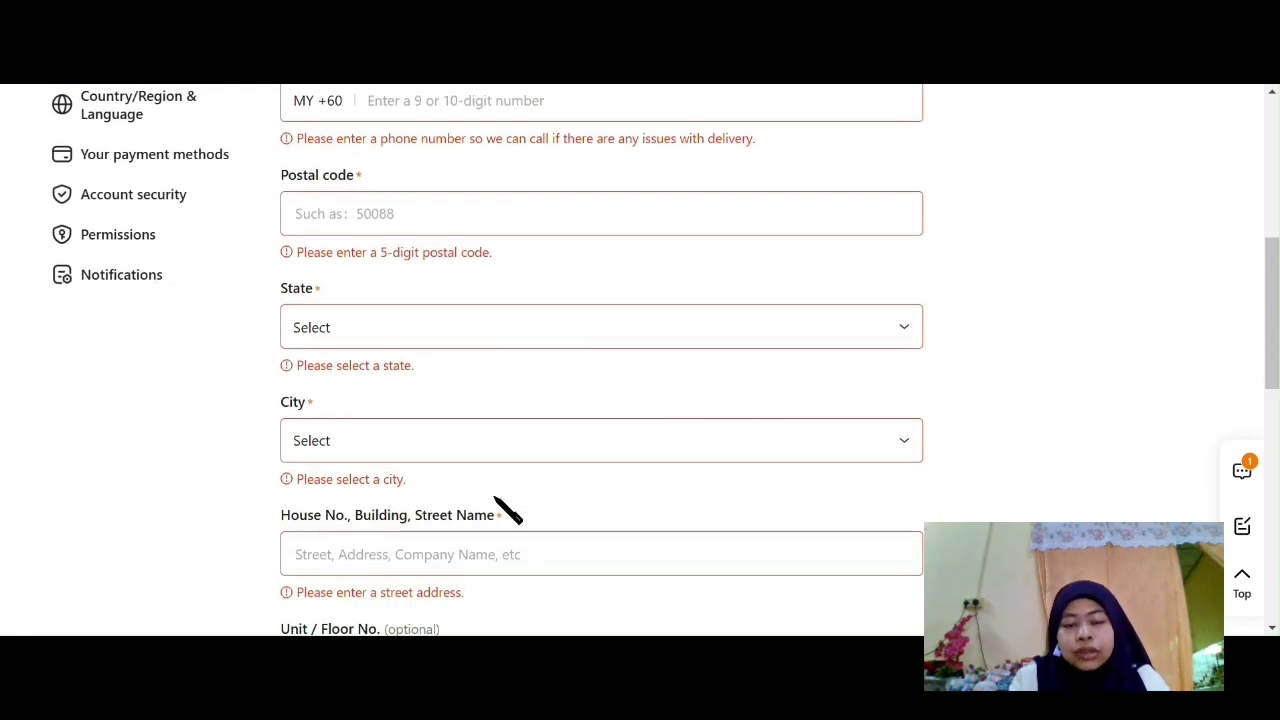
pyautogui.scroll(3, 505, 510)
pyautogui.click(717, 292)
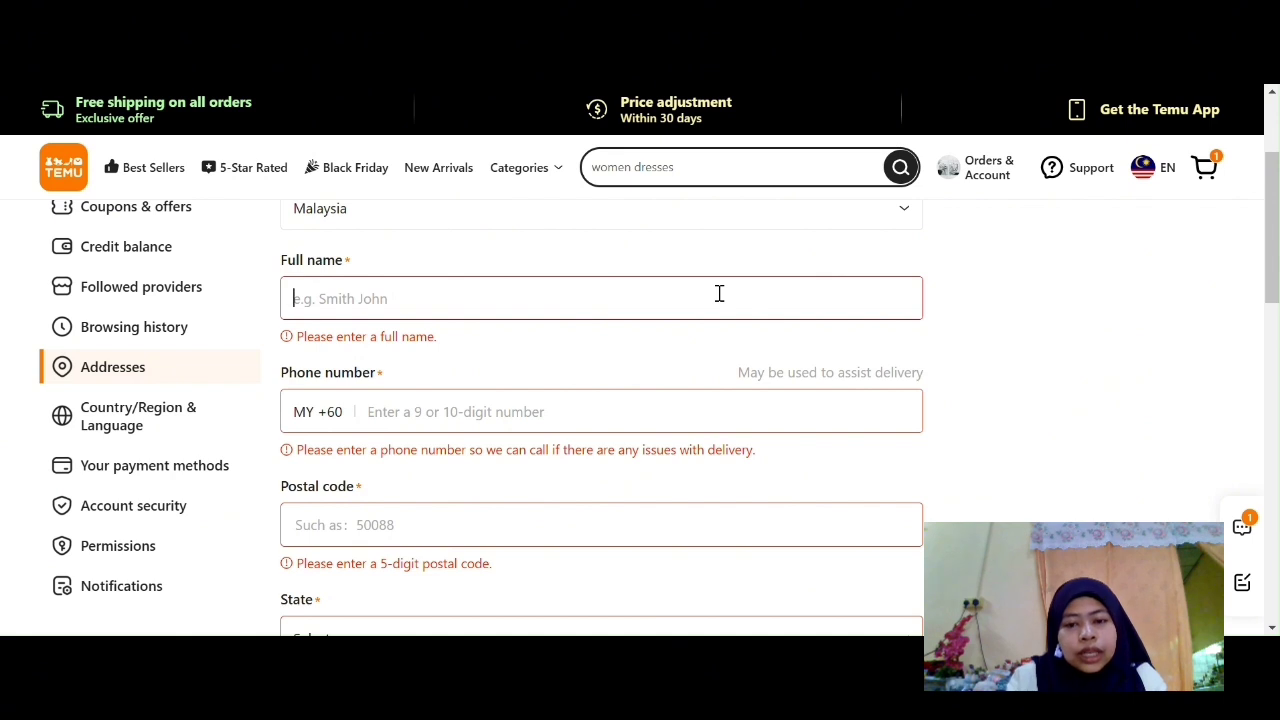
# Step: Enter 234 as the phone number to trigger the format warning, then 23 as the postal code
pyautogui.click(716, 418)
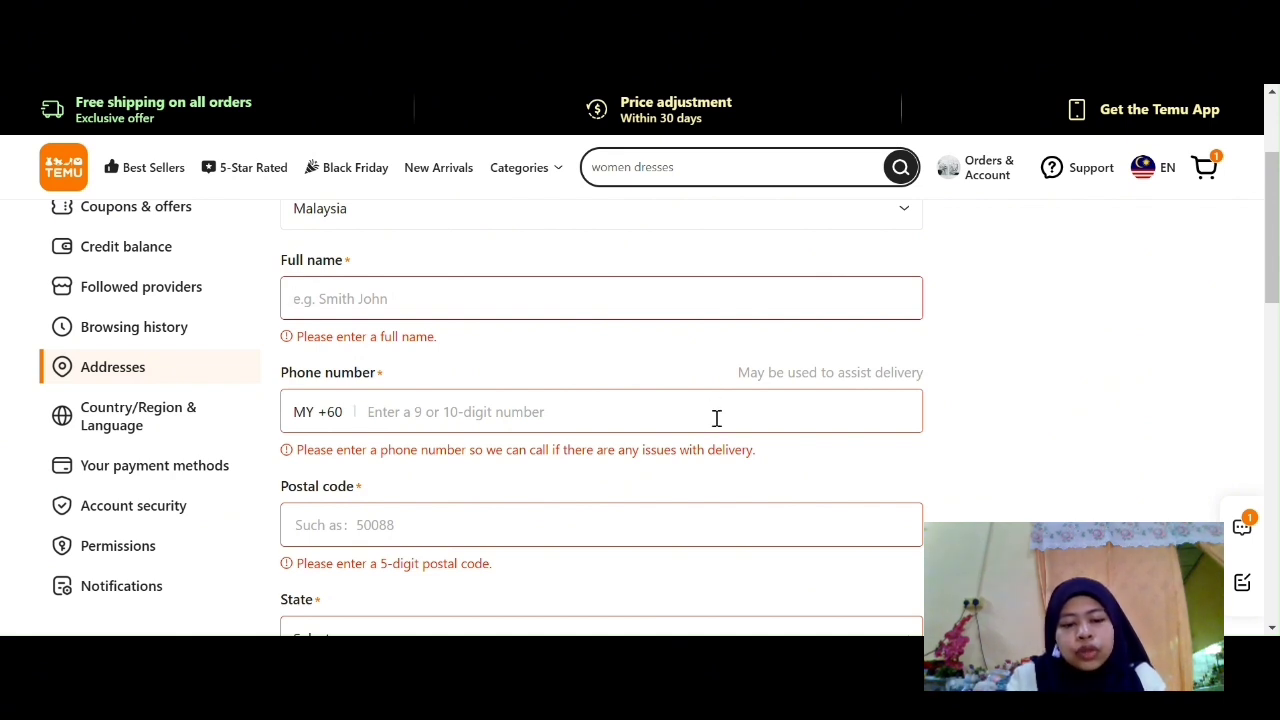
pyautogui.write('234')
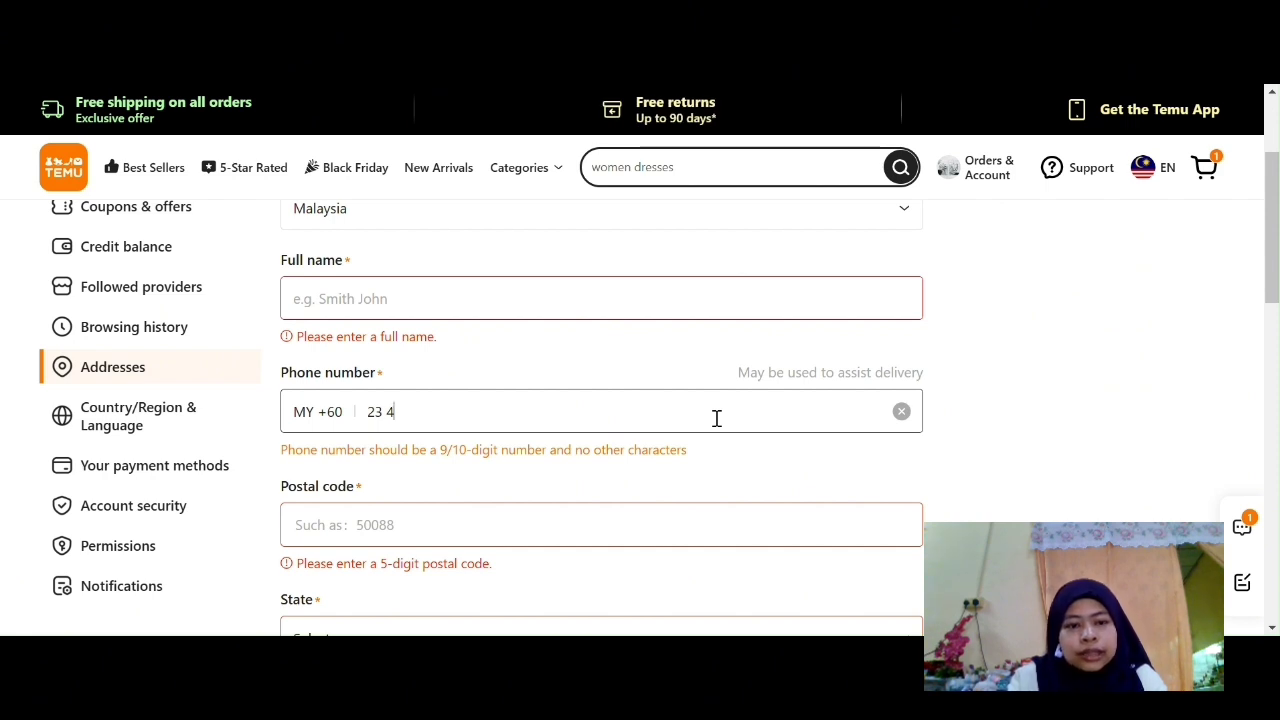
pyautogui.scroll(-1, 716, 418)
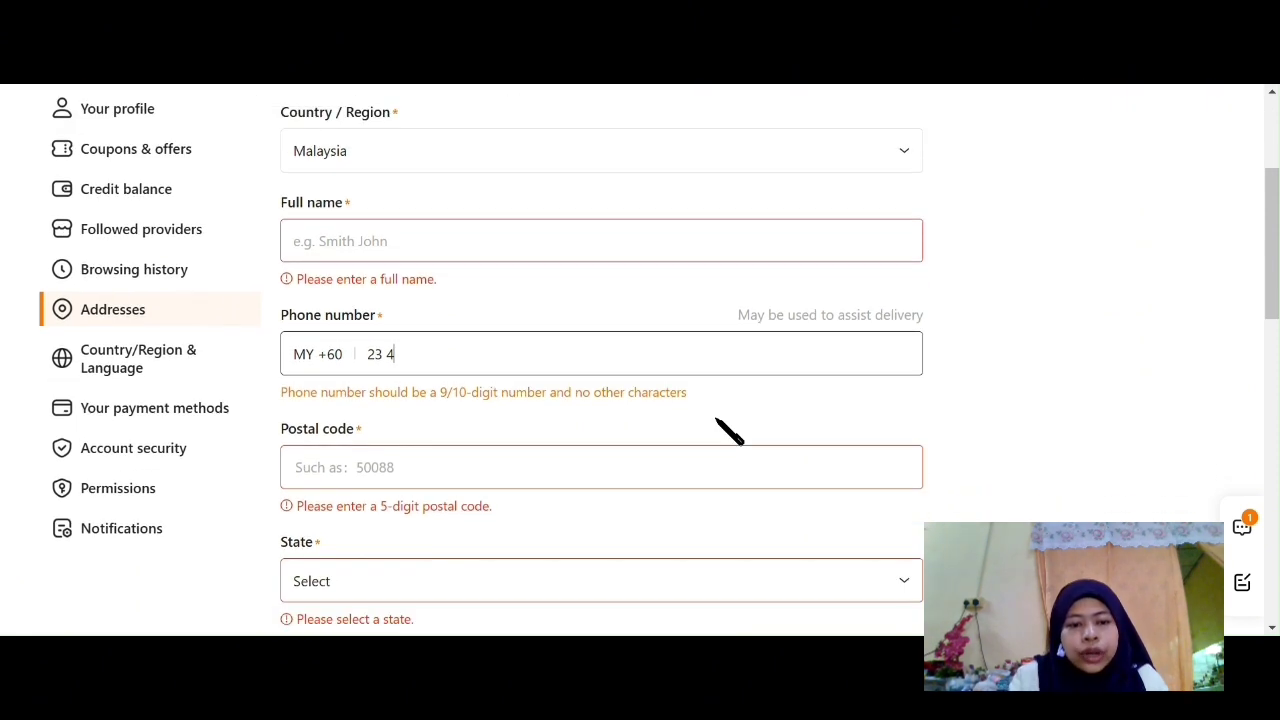
pyautogui.click(690, 469)
pyautogui.write('23')
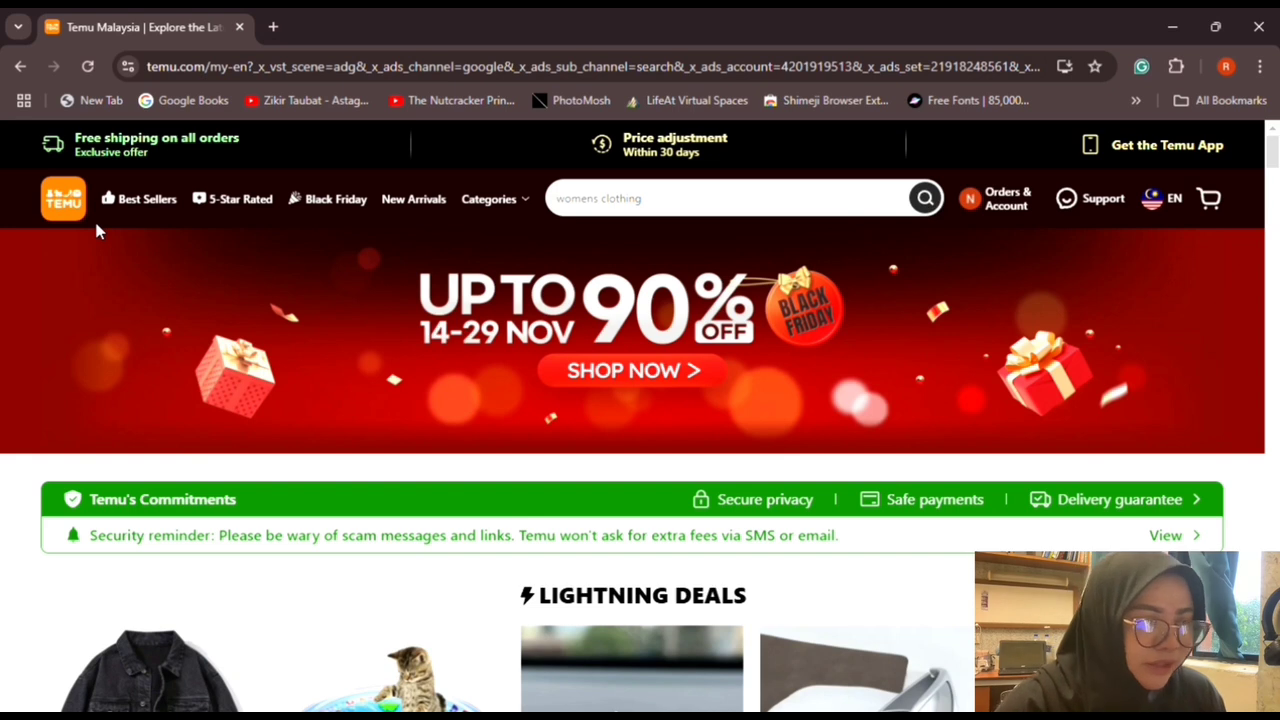
# Step: Search the store for 'sandals'
pyautogui.click(652, 200)
pyautogui.write('sandals')
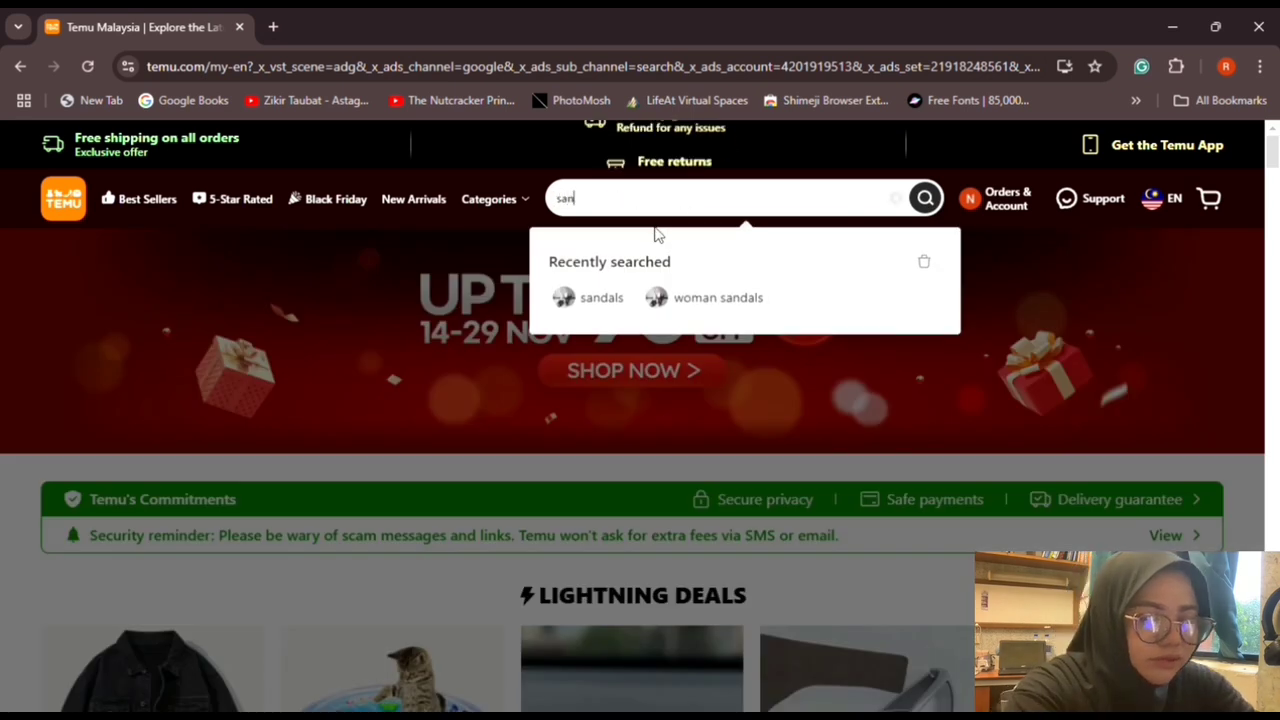
pyautogui.press('Return')
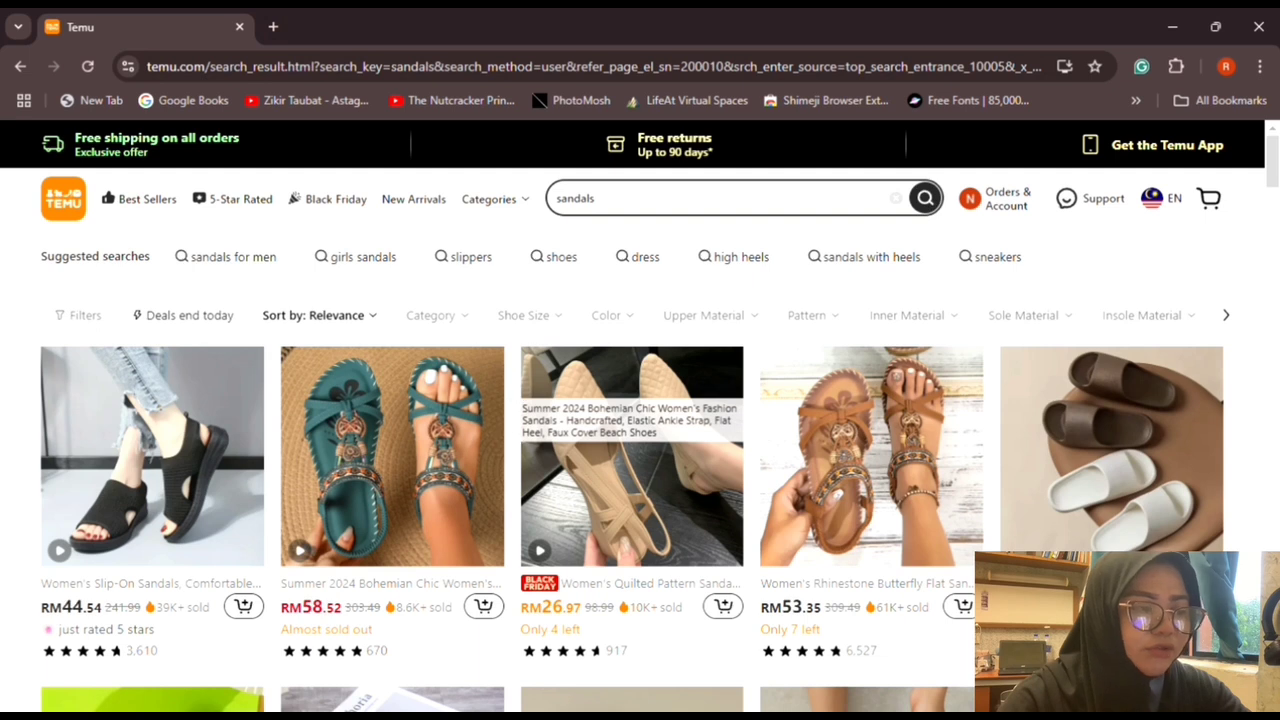
# Step: Sort the sandal results by price high to low, then low to high
pyautogui.click(349, 317)
pyautogui.click(322, 490)
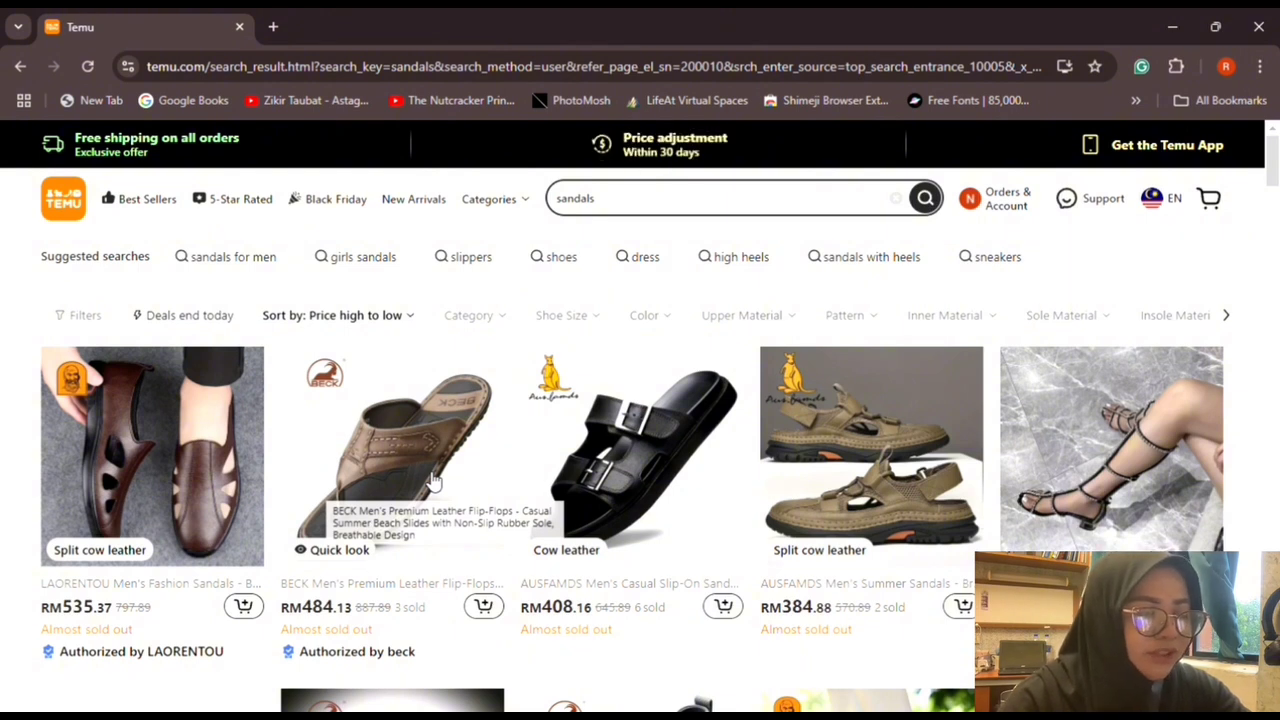
pyautogui.click(325, 315)
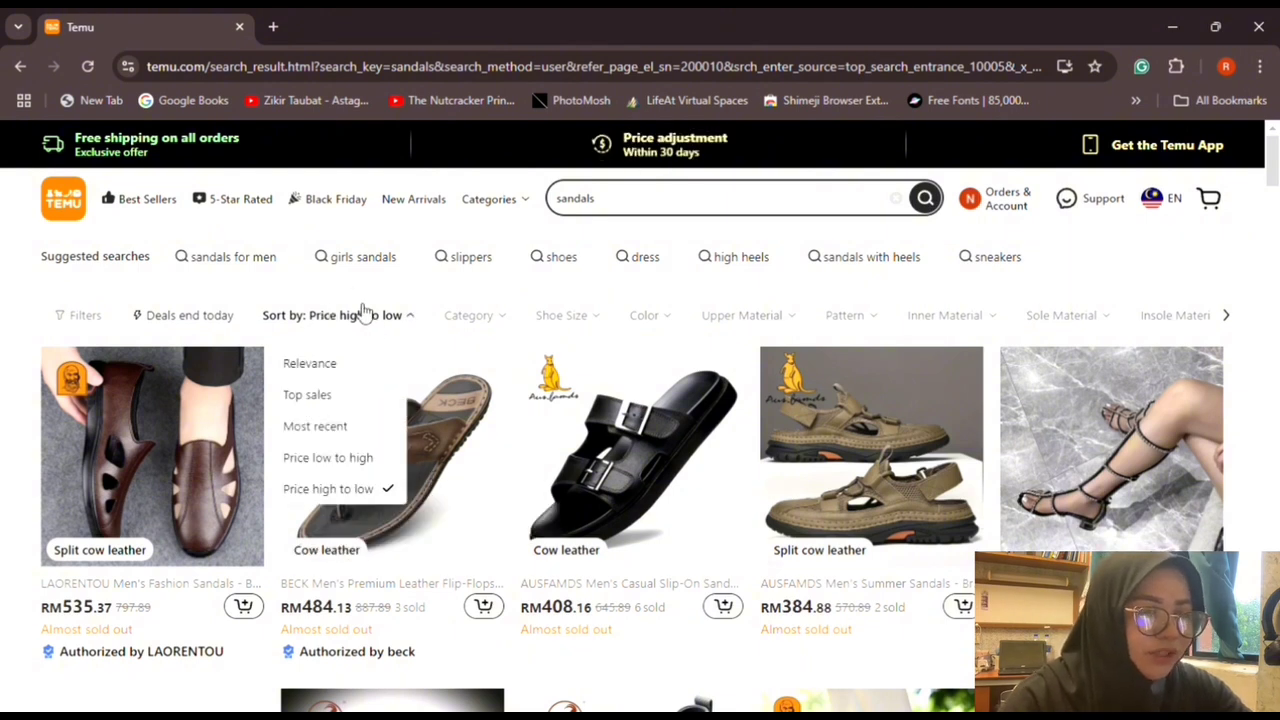
pyautogui.click(338, 459)
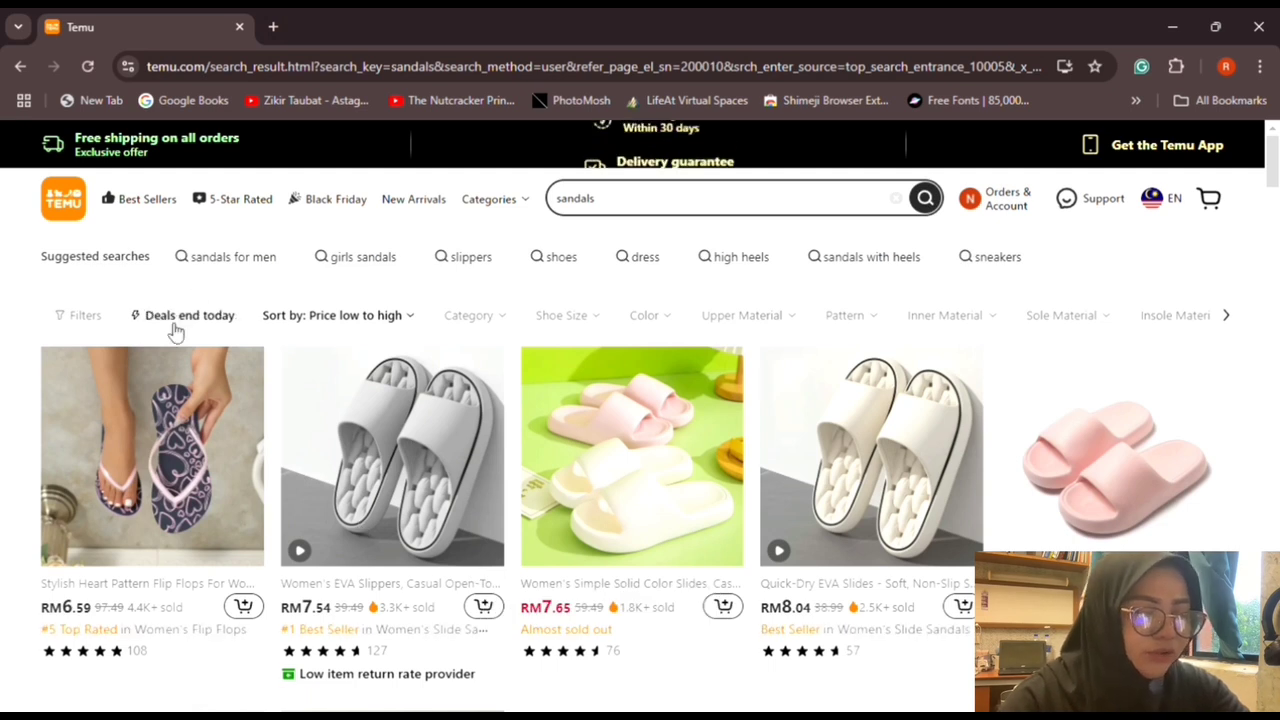
# Step: Filter the results to Men's Sandals and close the filters panel
pyautogui.click(83, 316)
pyautogui.click(97, 395)
pyautogui.click(273, 155)
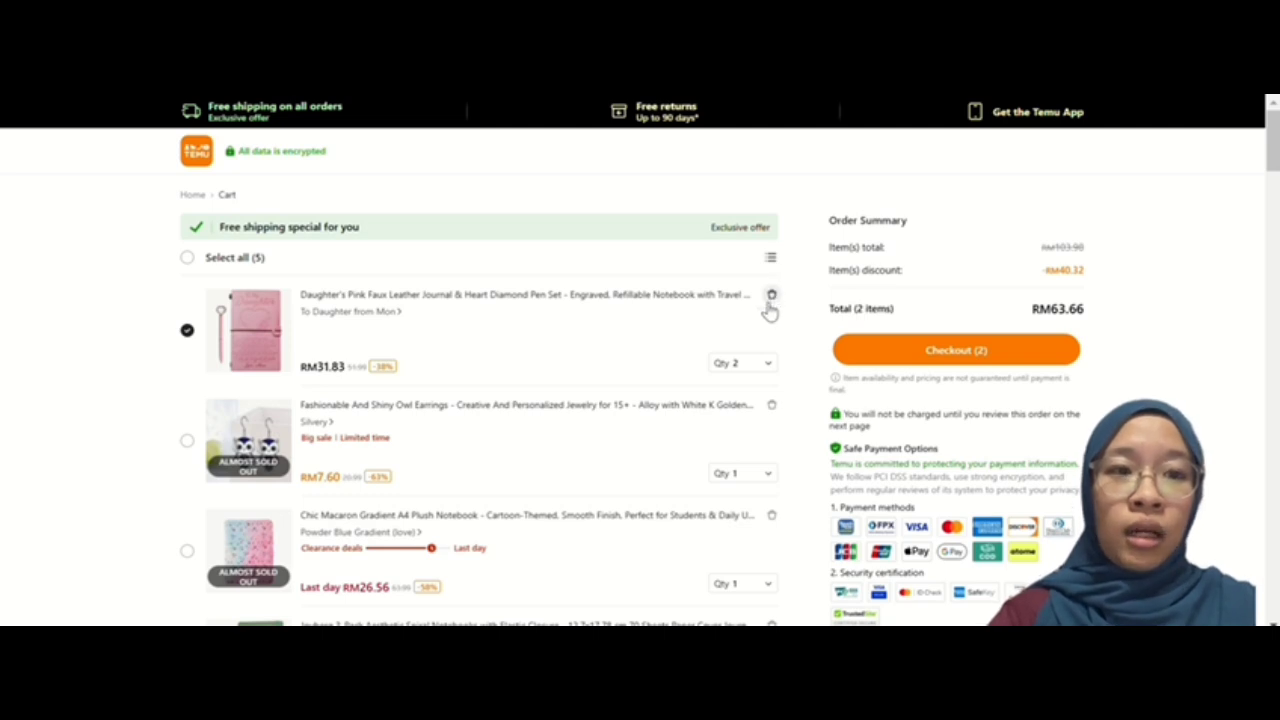
# Step: Remove the pink journal and pen set from the cart
pyautogui.click(771, 298)
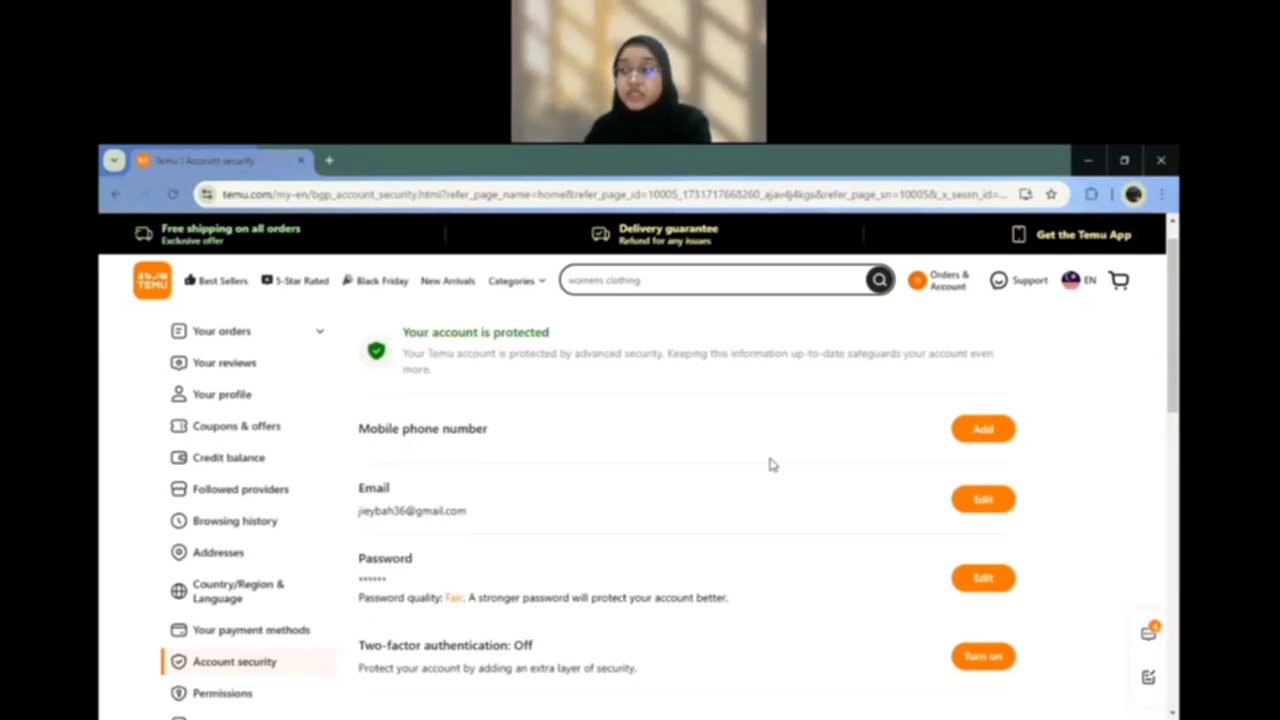
# Step: Edit the account password, entering the current password and a new one, and submit
pyautogui.scroll(-1, 736, 541)
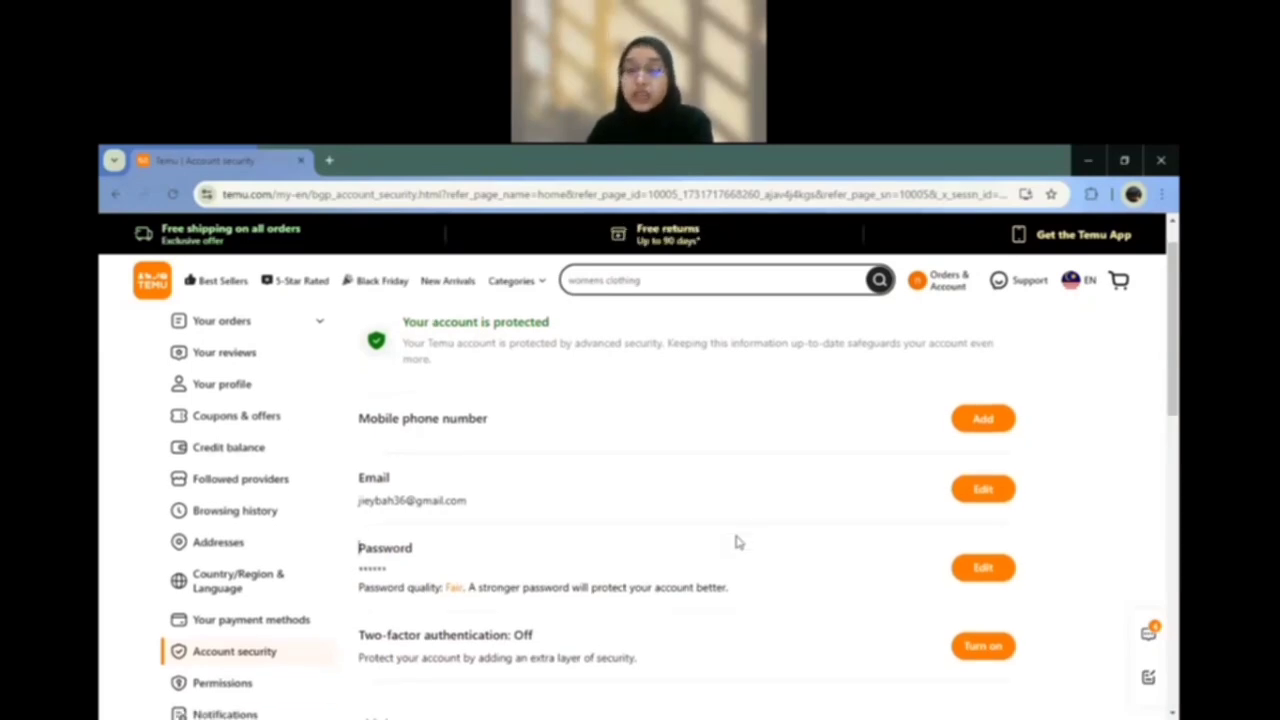
pyautogui.click(962, 570)
pyautogui.click(613, 384)
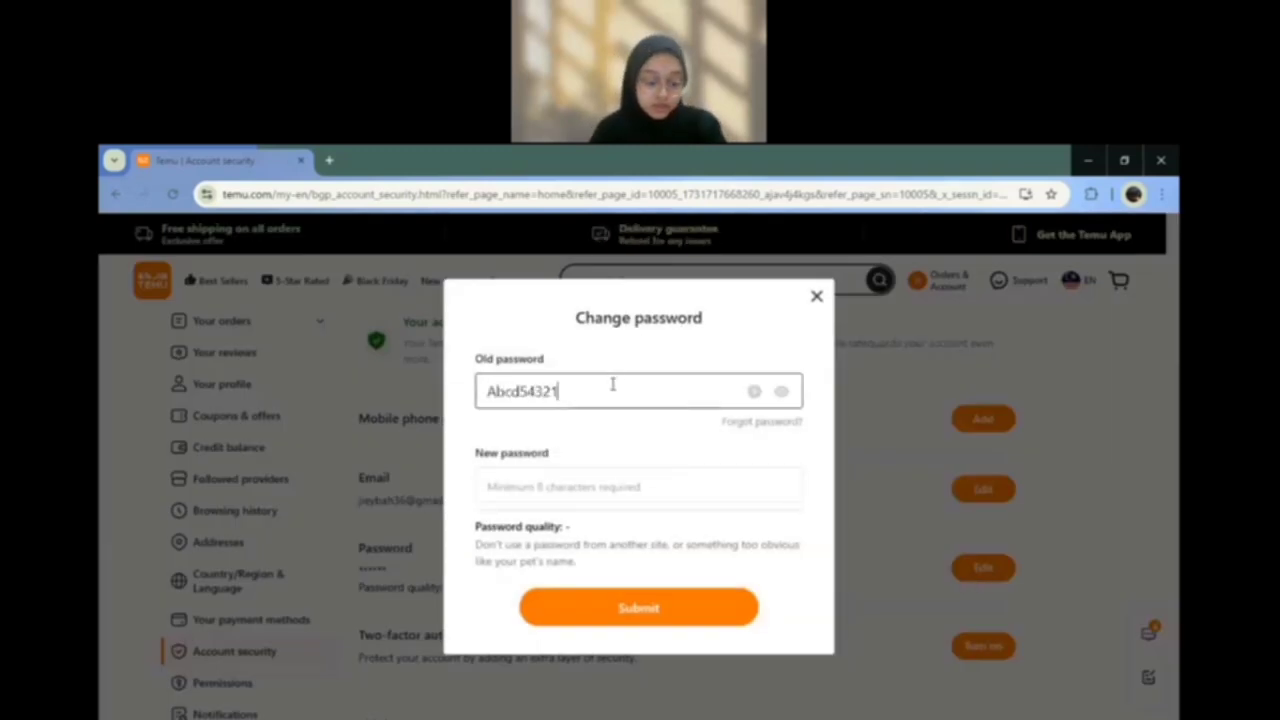
pyautogui.click(605, 482)
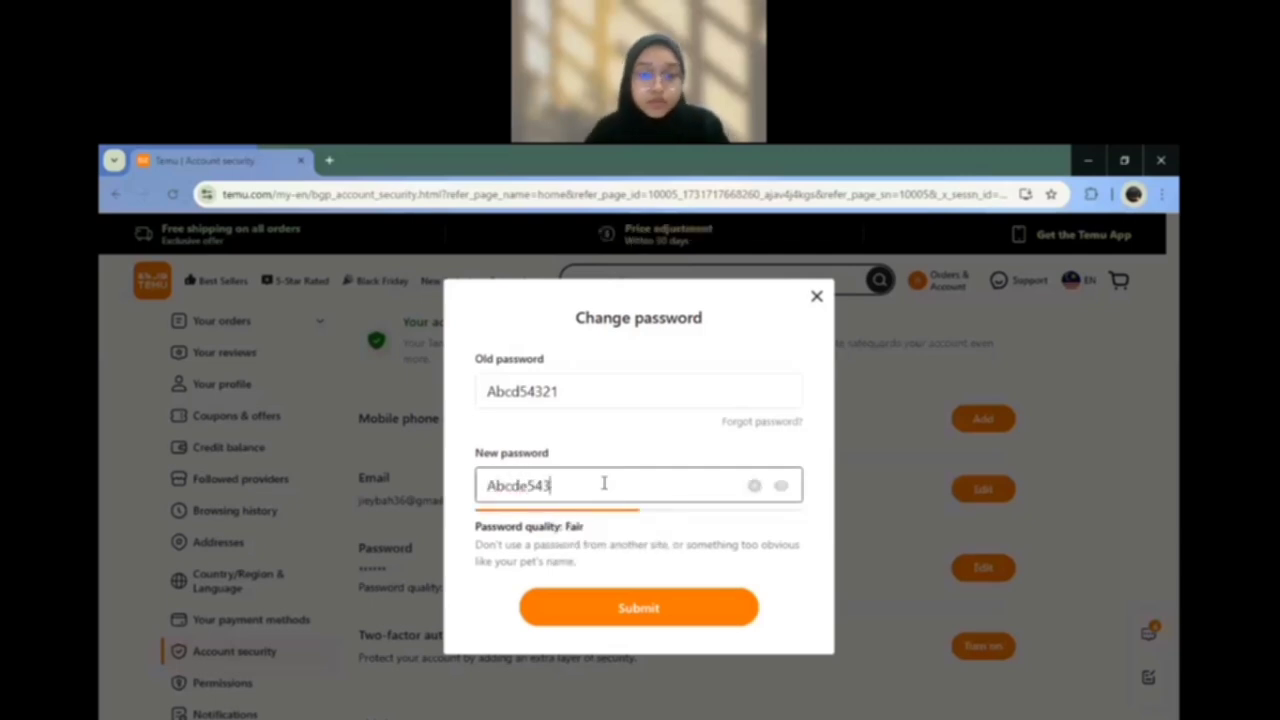
pyautogui.click(690, 622)
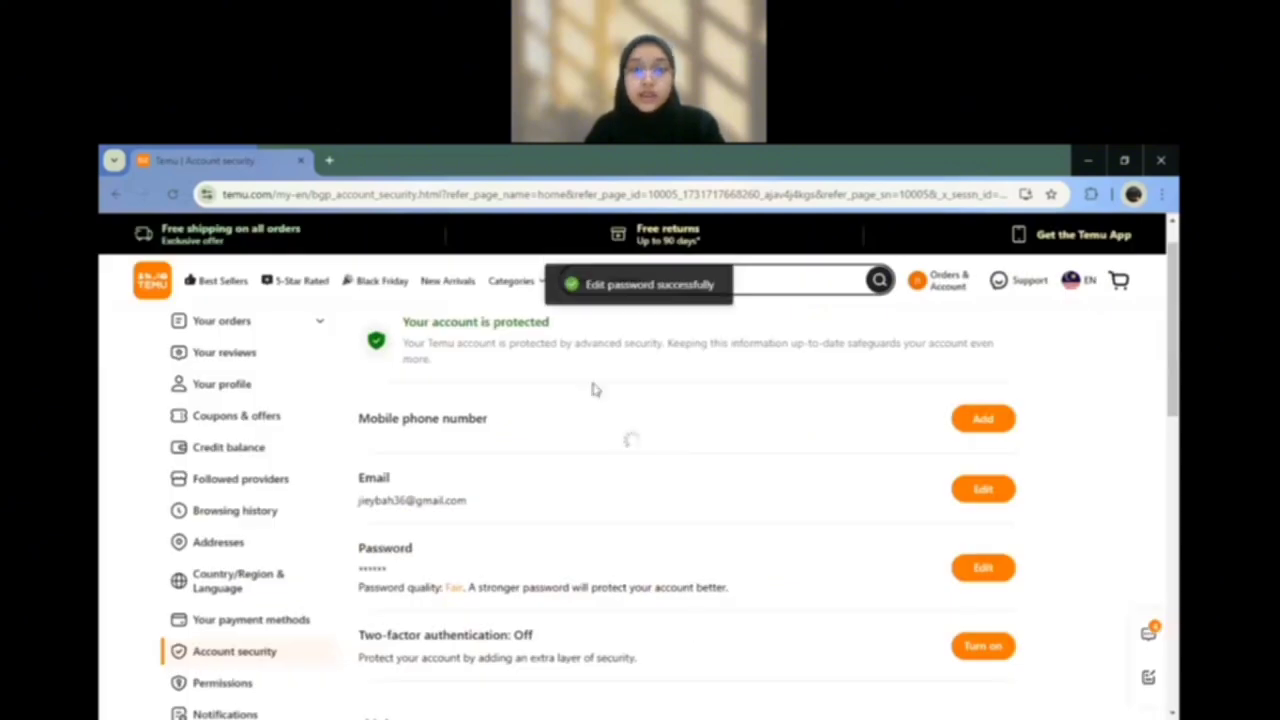
# Step: Submit a password change with an incorrect old password and a new password
pyautogui.click(975, 570)
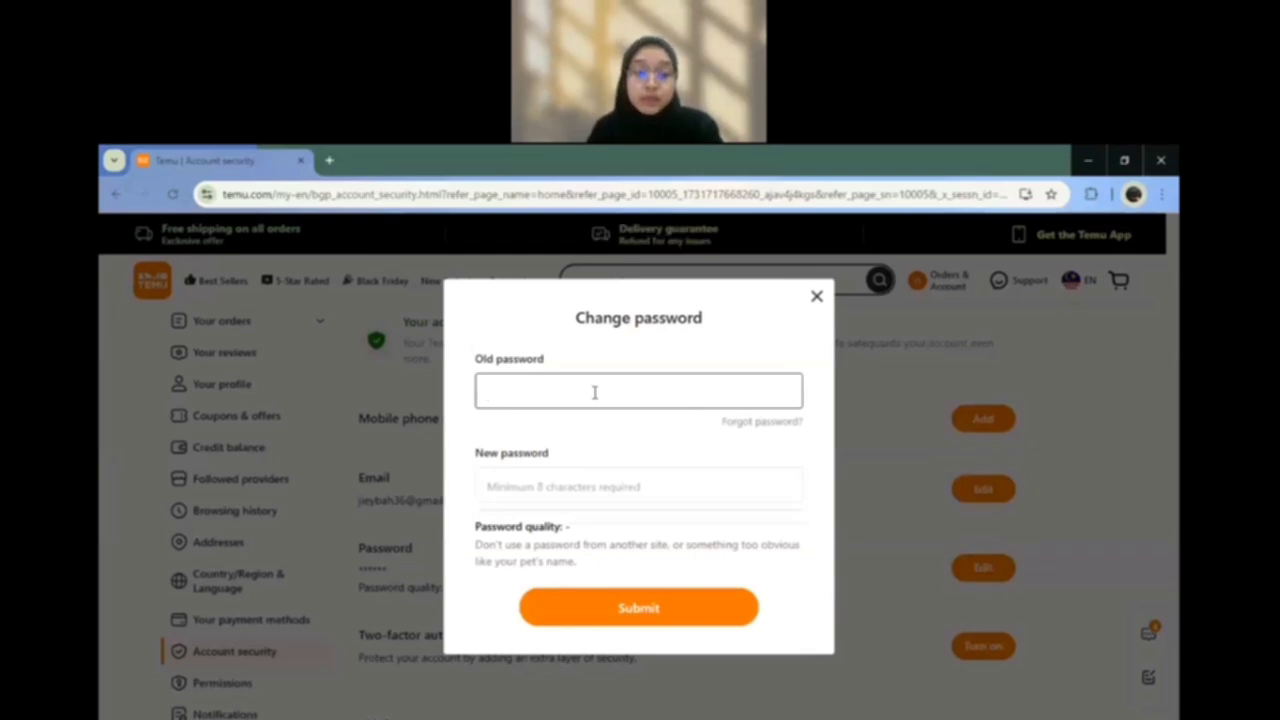
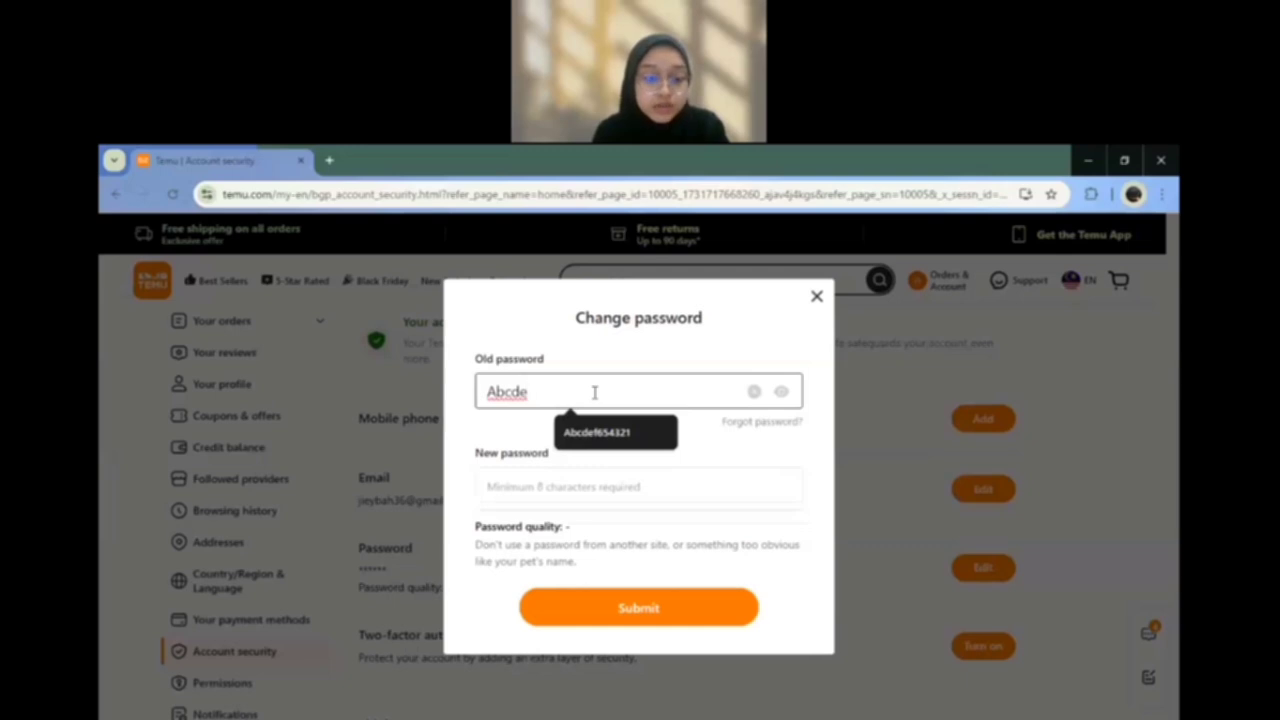
pyautogui.click(532, 488)
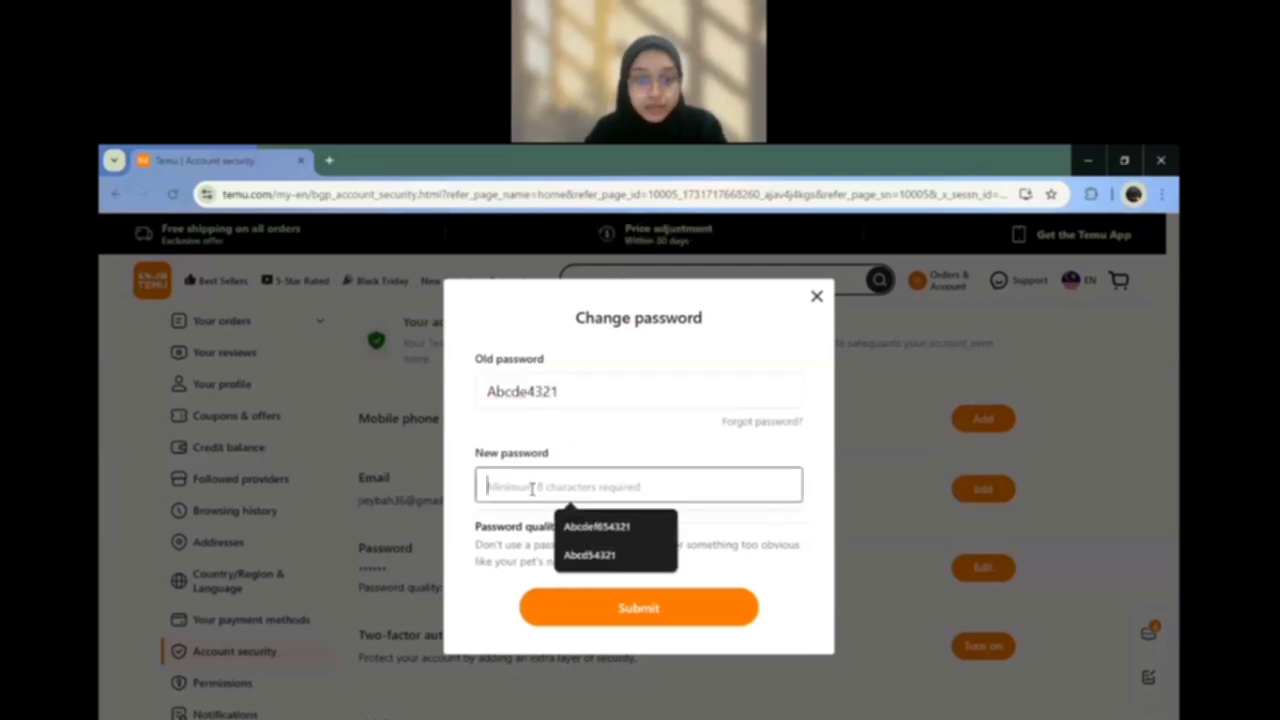
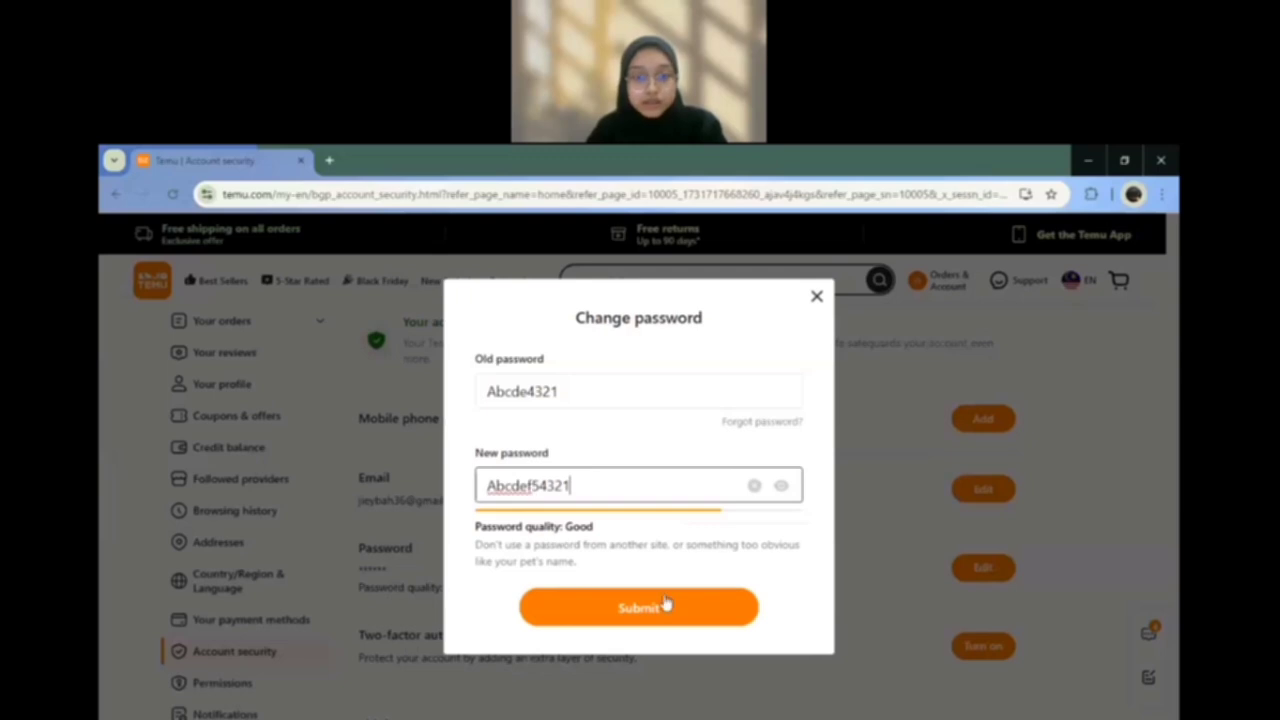
pyautogui.click(665, 610)
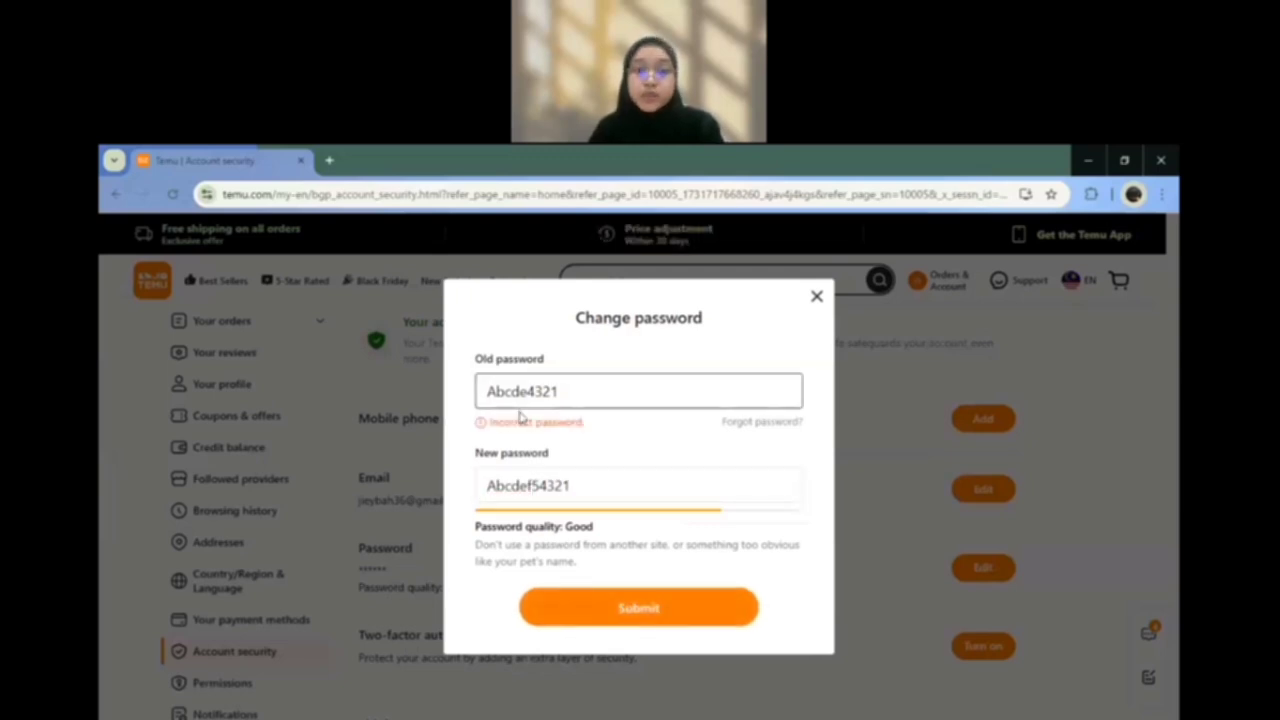
# Step: Clear both the new password and old password fields
pyautogui.click(641, 487)
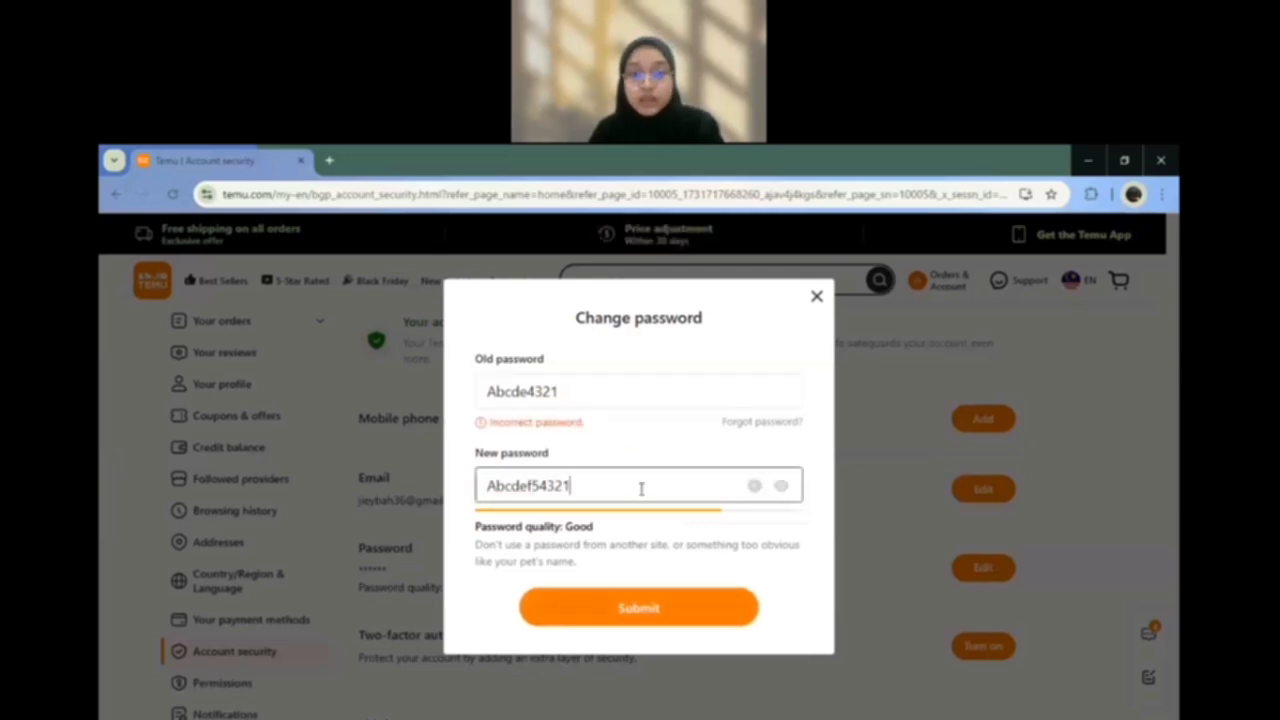
pyautogui.hotkey('ctrl', 'a')
pyautogui.press('BackSpace')
pyautogui.click(580, 394)
pyautogui.press('BackSpace')
pyautogui.press('BackSpace')
pyautogui.press('BackSpace')
pyautogui.press('BackSpace')
pyautogui.press('BackSpace')
pyautogui.press('BackSpace')
pyautogui.press('BackSpace')
pyautogui.press('BackSpace')
pyautogui.press('BackSpace')
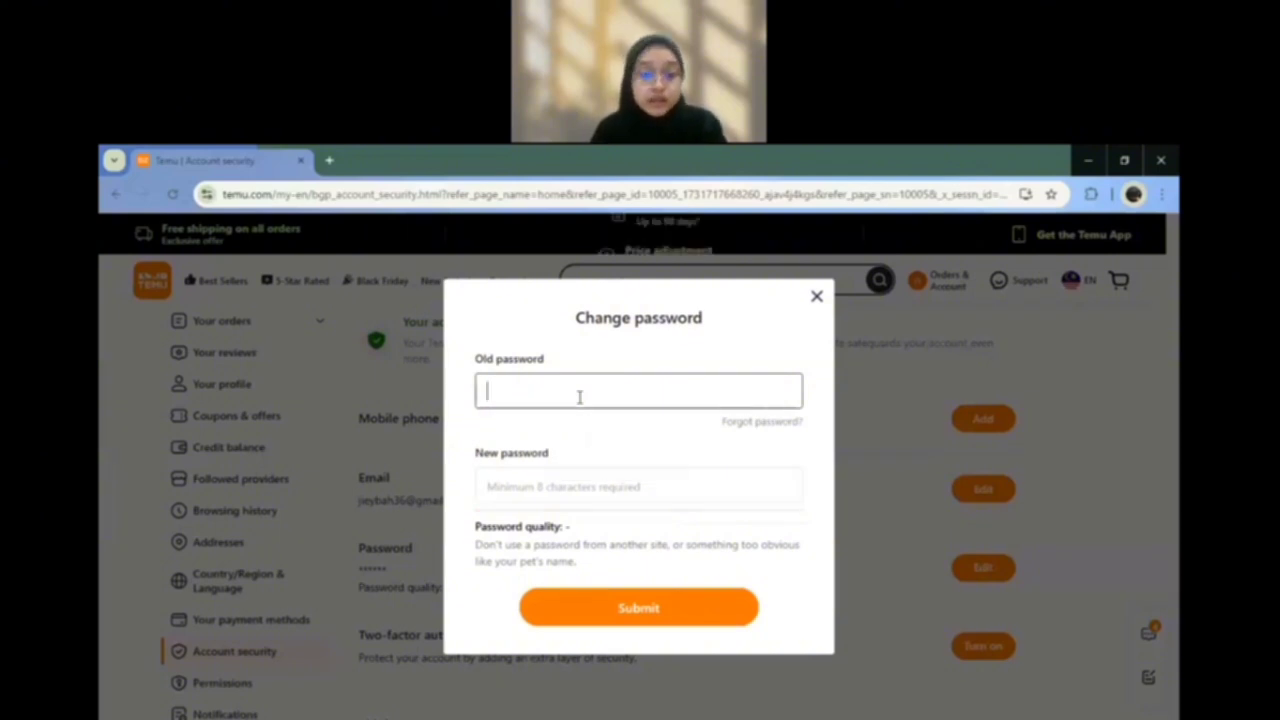
# Step: Enter the old password and a 5-character new password to show the length requirement
pyautogui.click(547, 485)
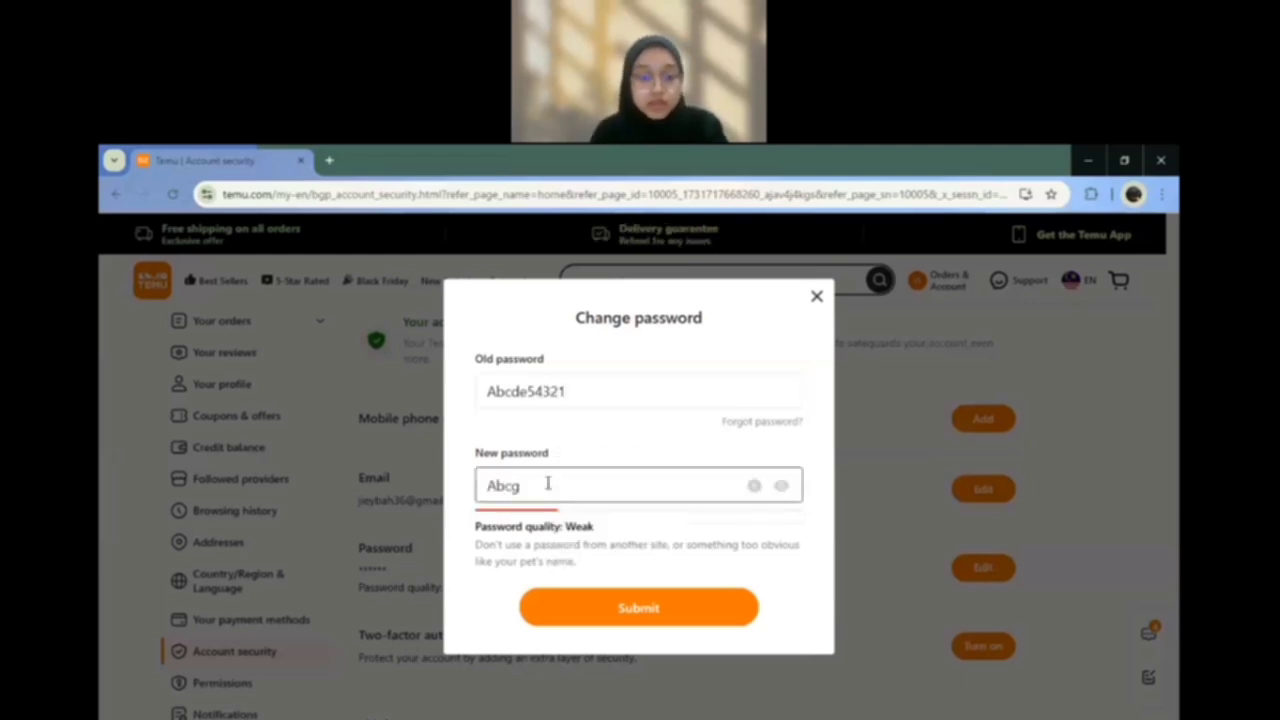
pyautogui.click(637, 611)
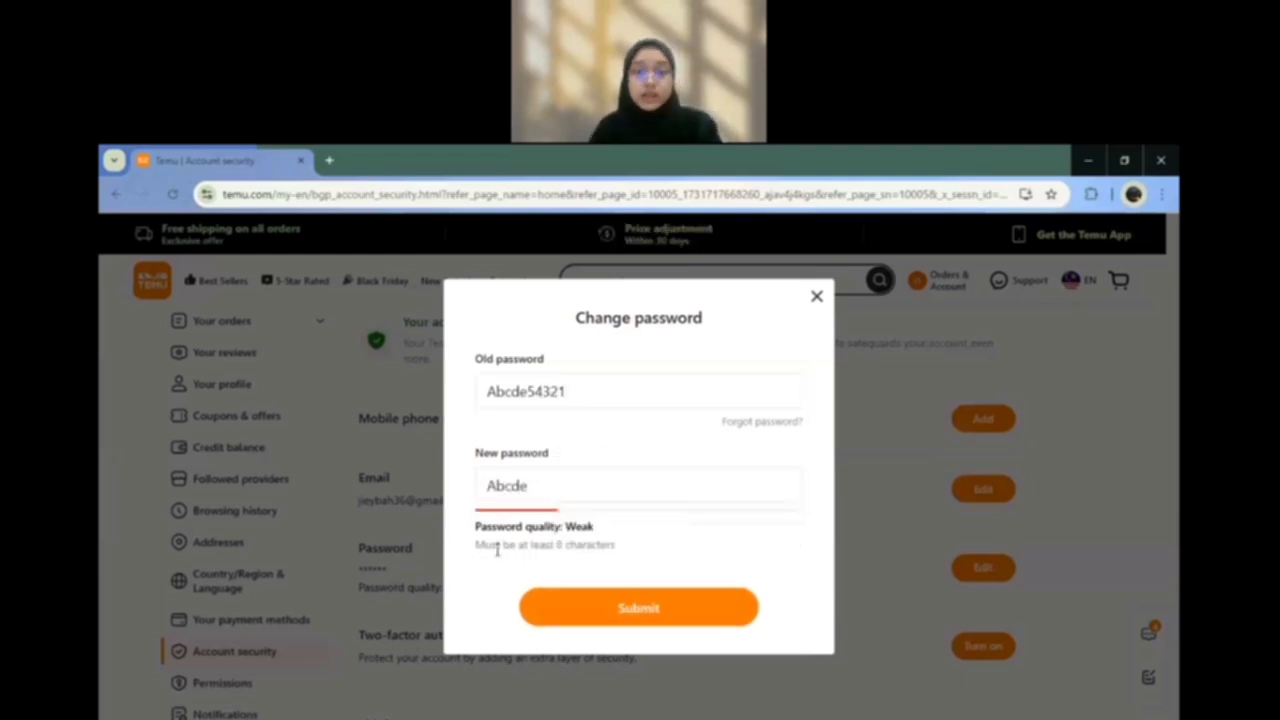
pyautogui.click(486, 480)
pyautogui.click(449, 561)
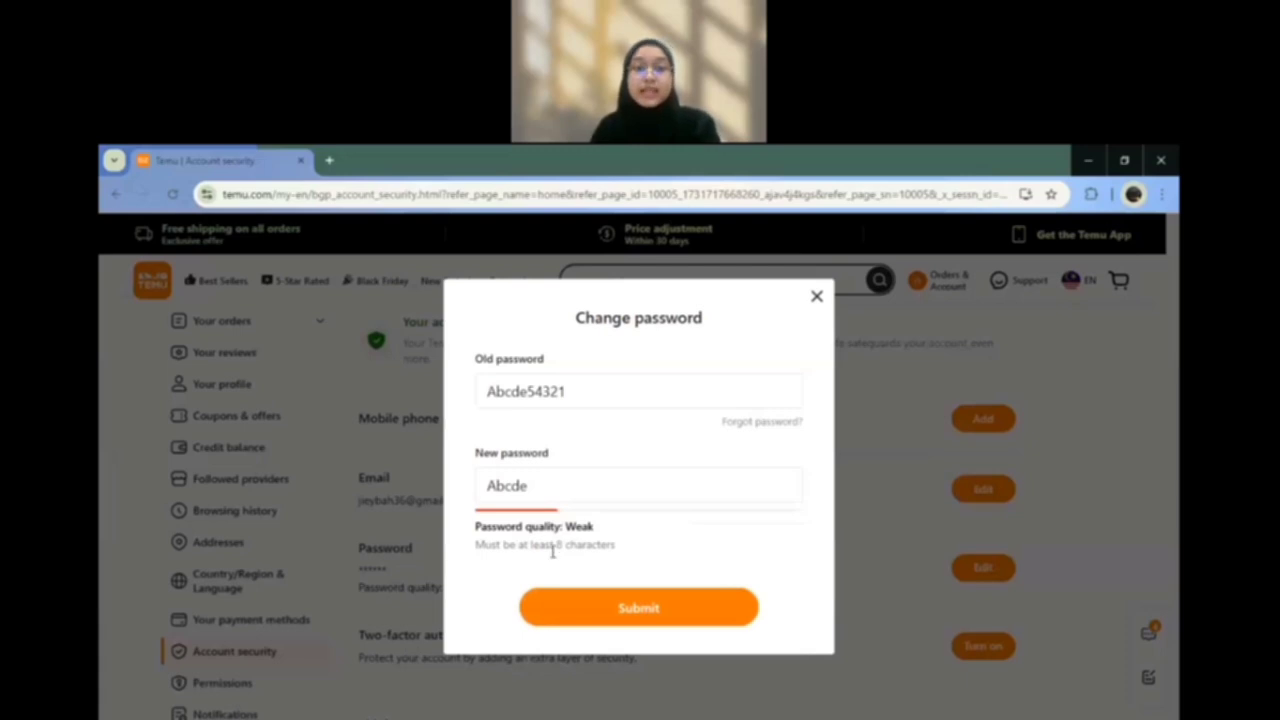
# Step: Extend the new password to match the old one and submit to trigger the same-password error
pyautogui.click(580, 385)
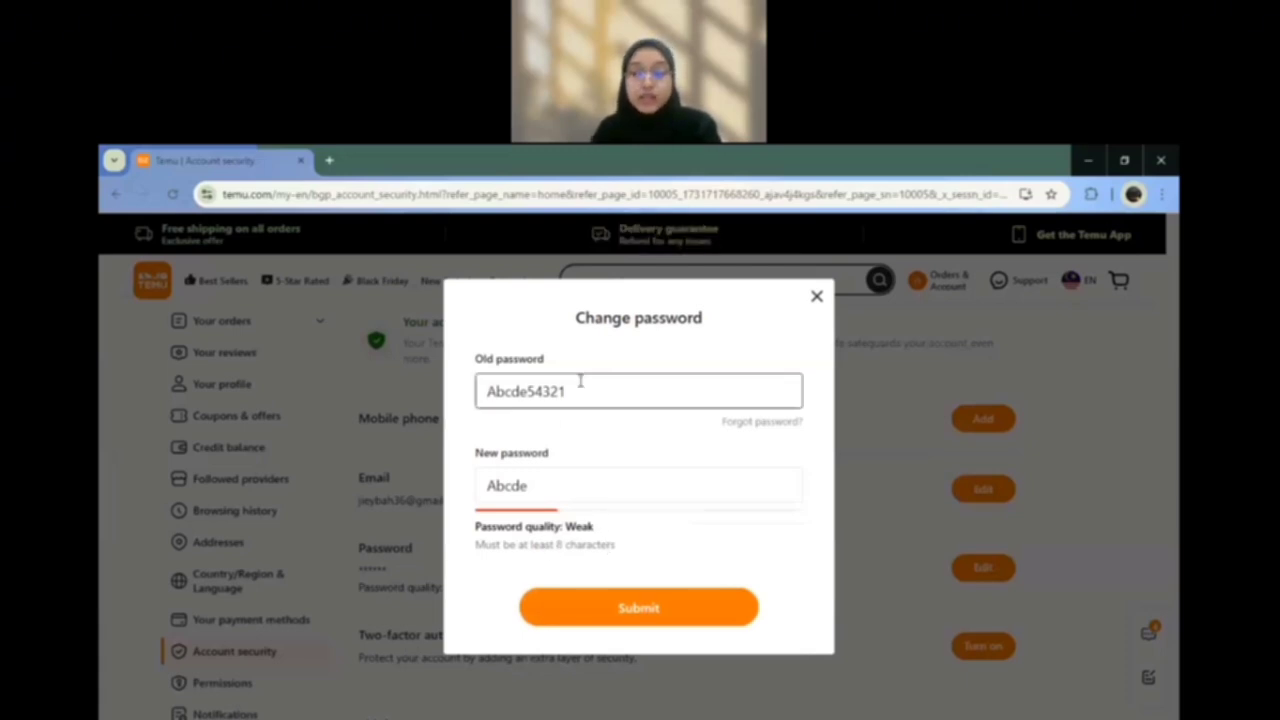
pyautogui.click(562, 492)
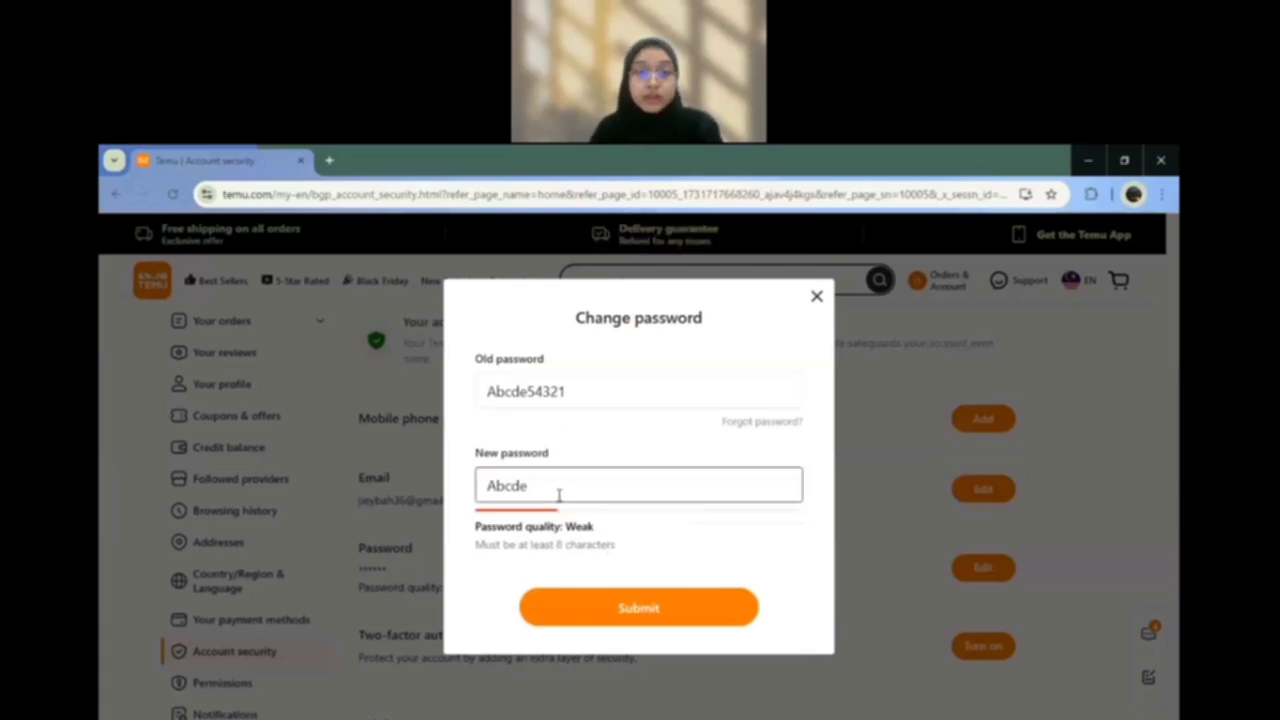
pyautogui.click(549, 494)
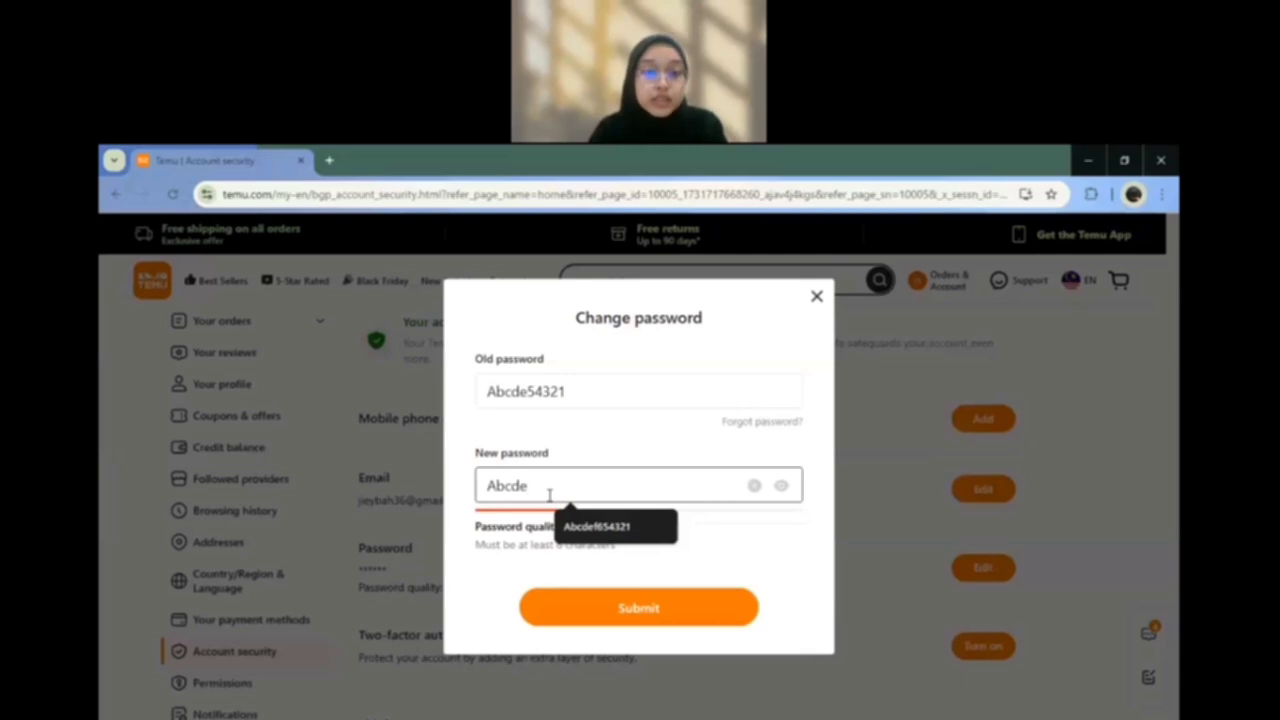
pyautogui.click(585, 397)
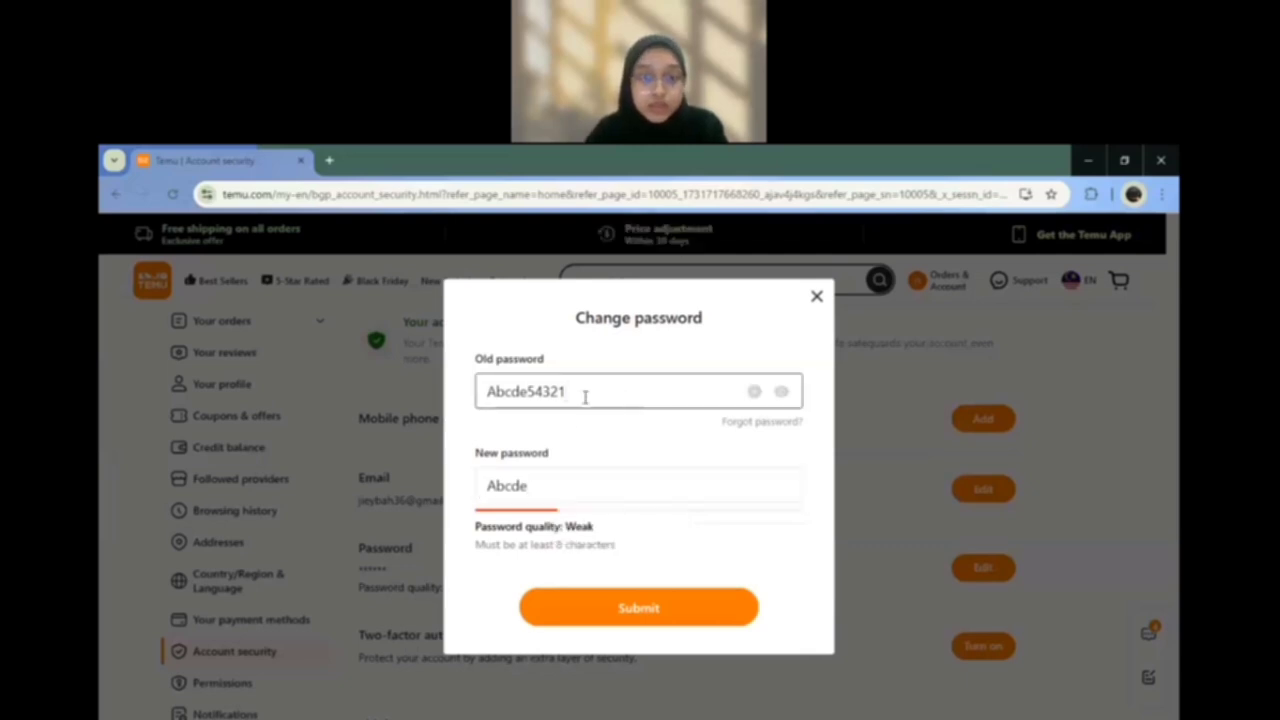
pyautogui.click(574, 481)
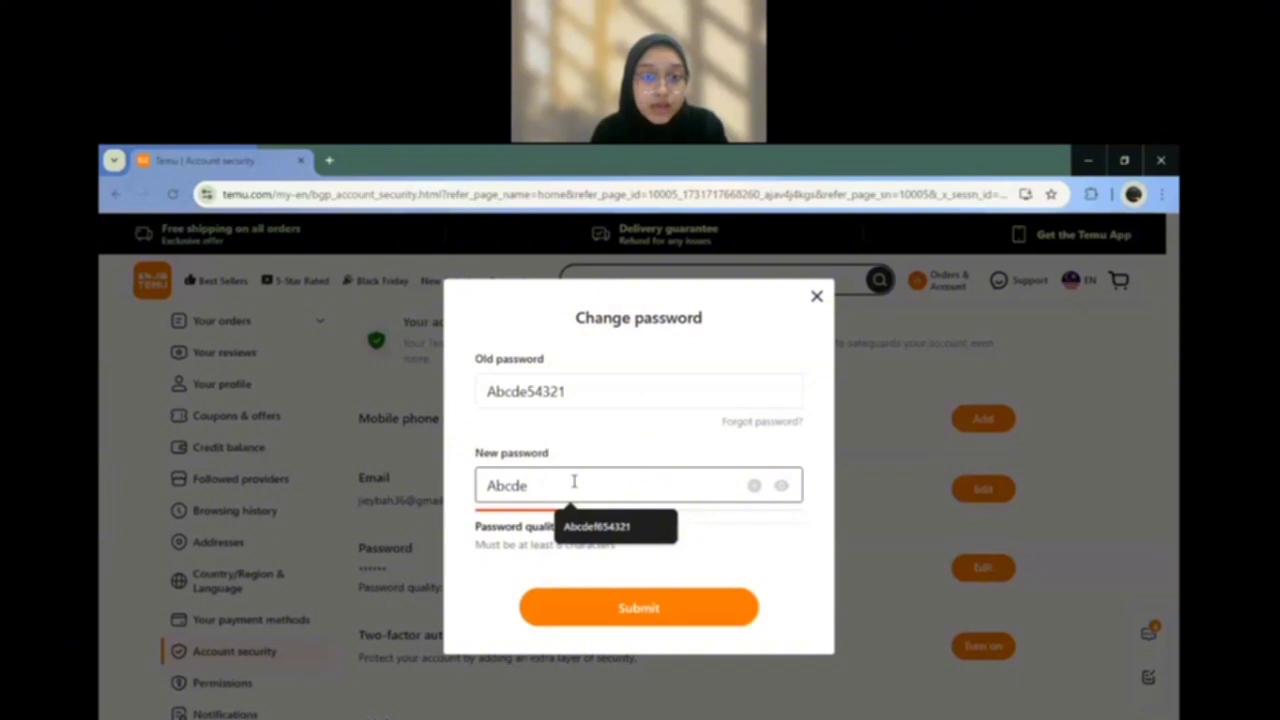
pyautogui.click(589, 615)
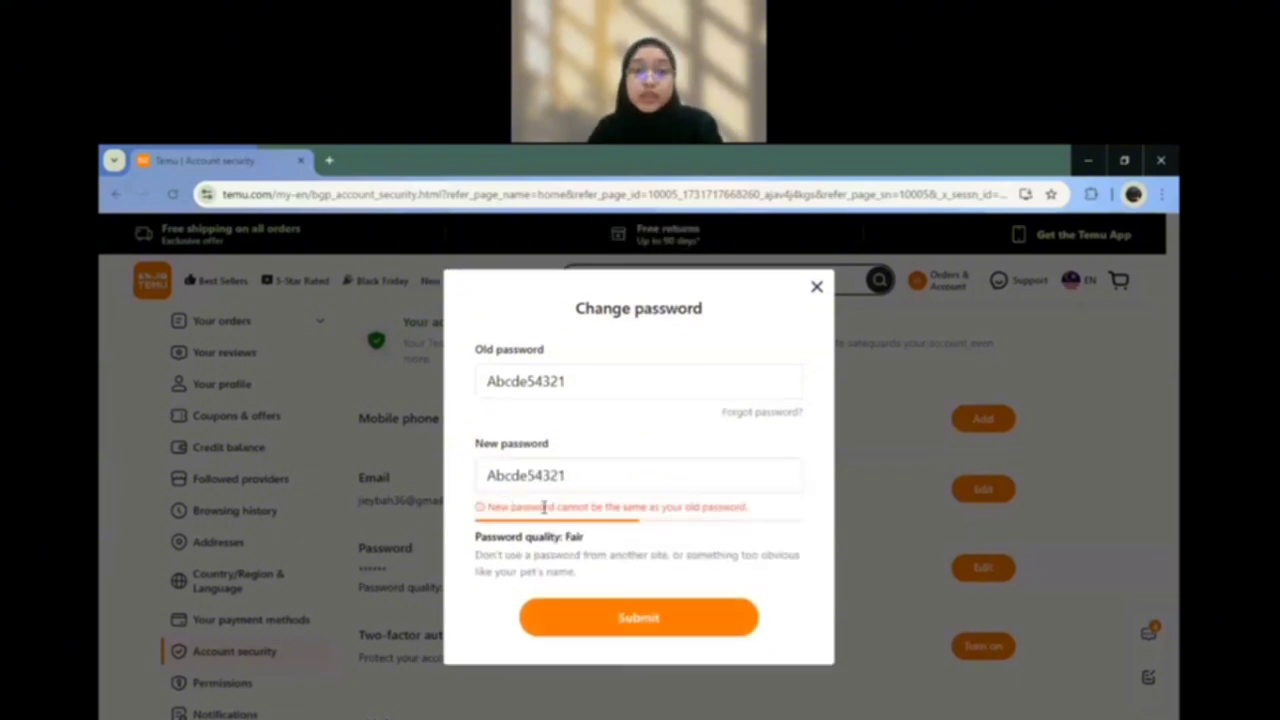